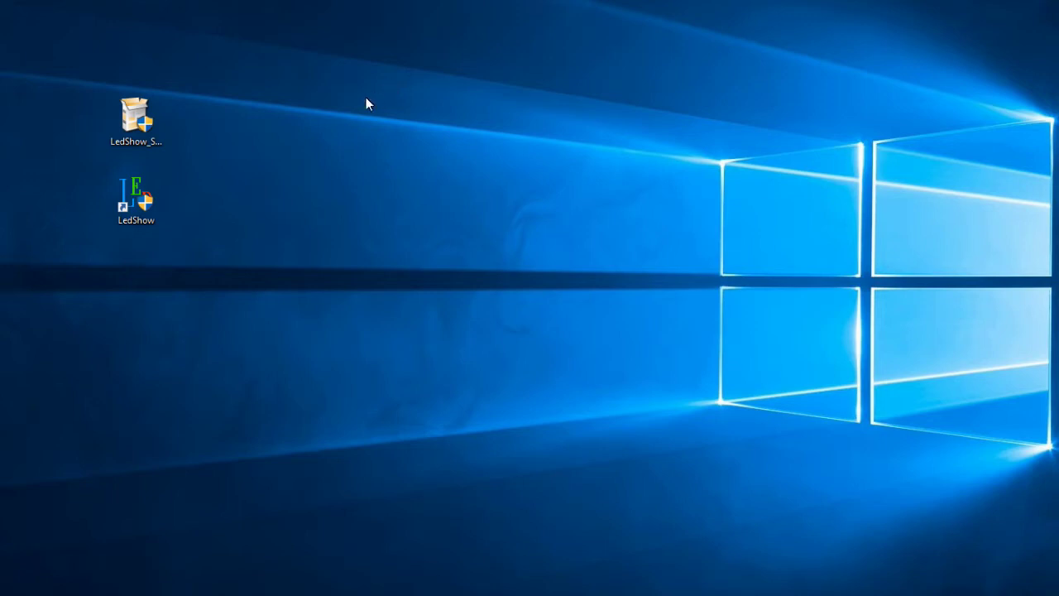
- Install LedShow 3.3.17 in English to the default folder, without running the program at the end of setup
left_click(148, 132)
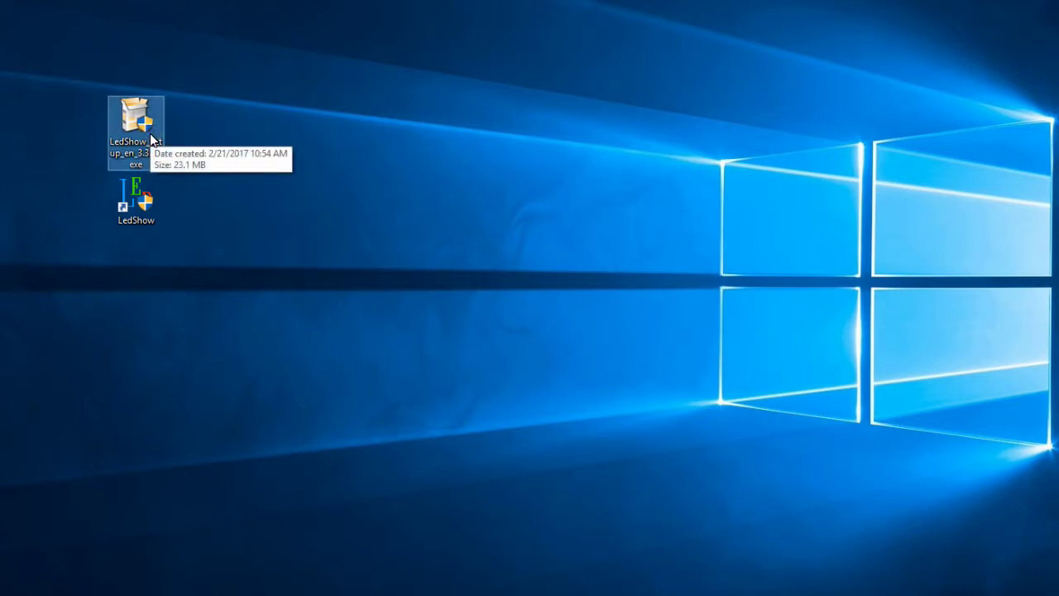
double_click(151, 140)
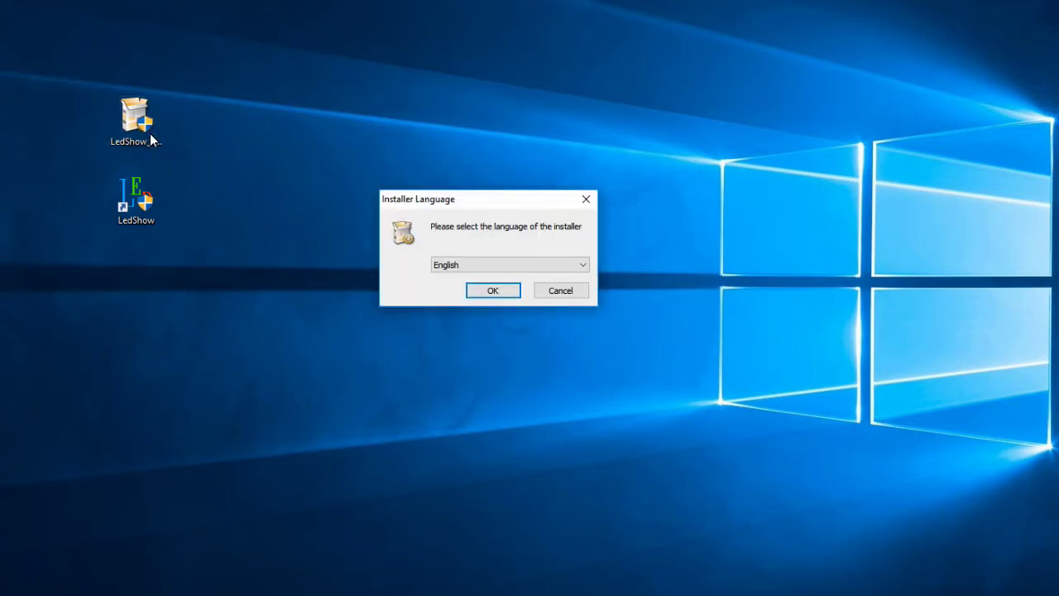
key("Return")
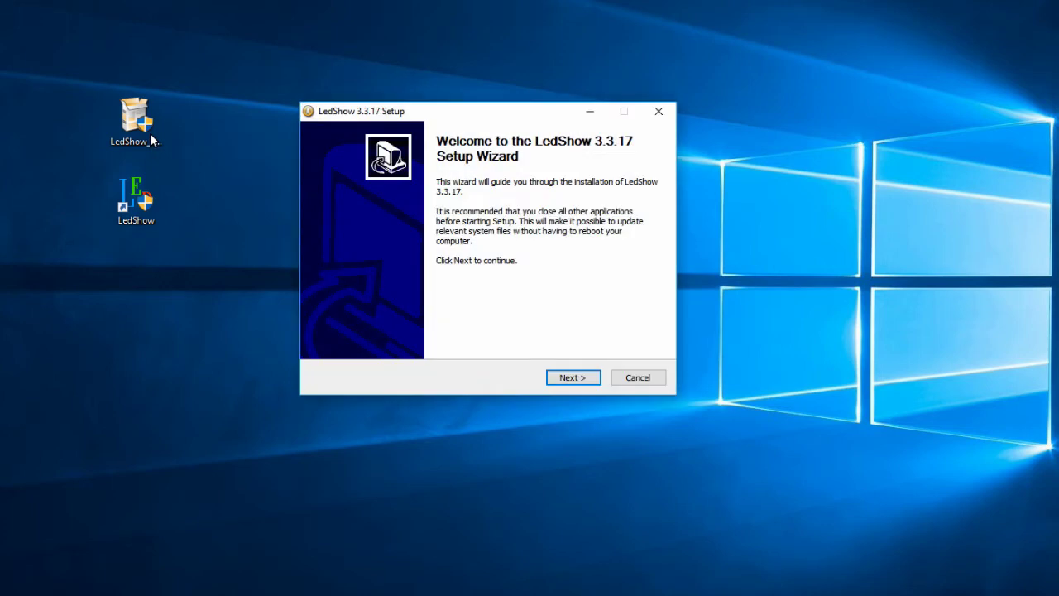
key("Return")
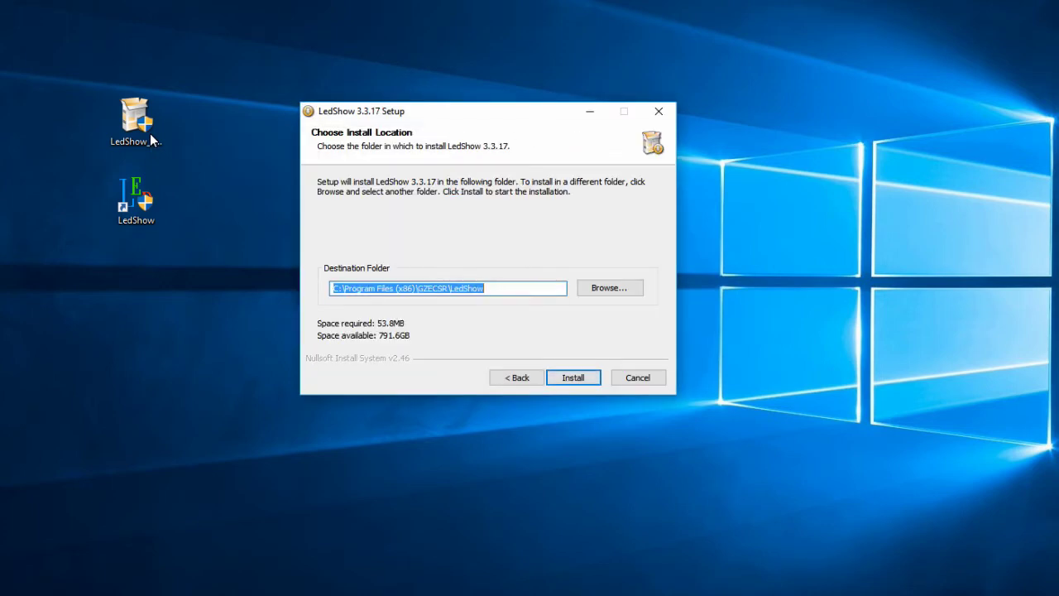
key("Return")
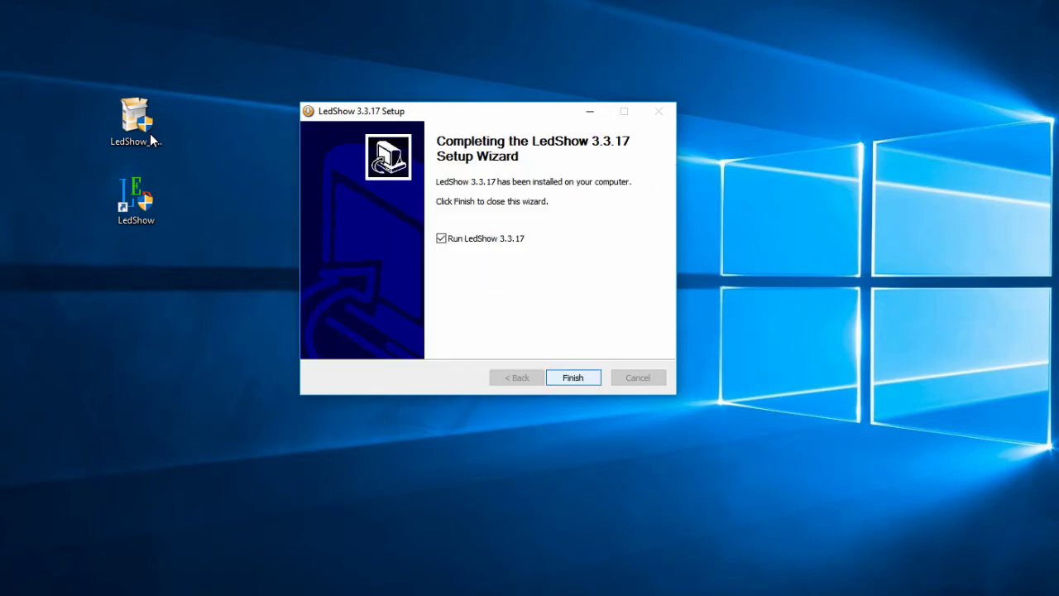
key("Tab")
key("space")
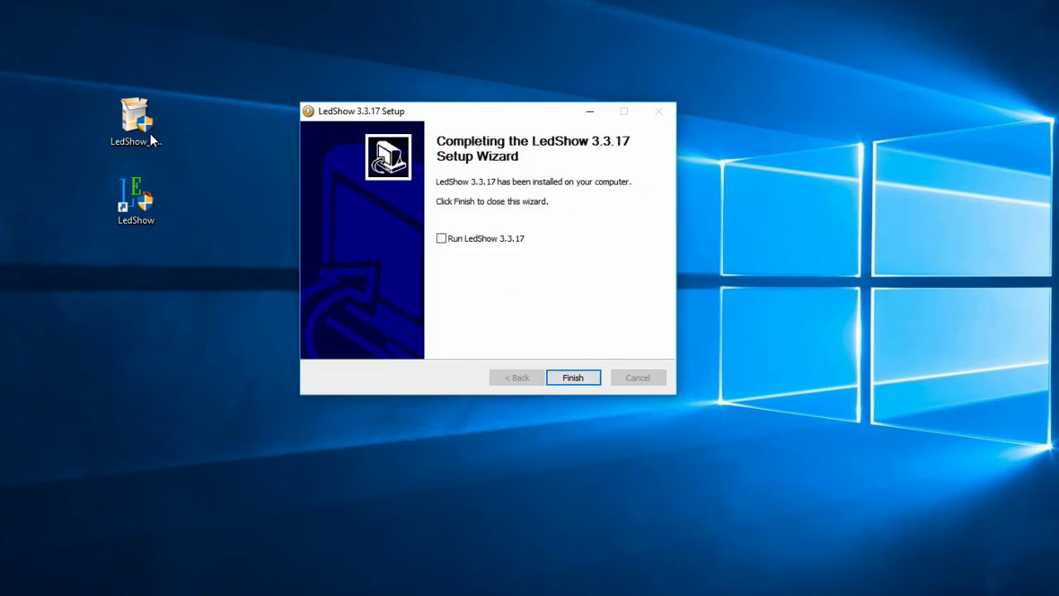
key("Return")
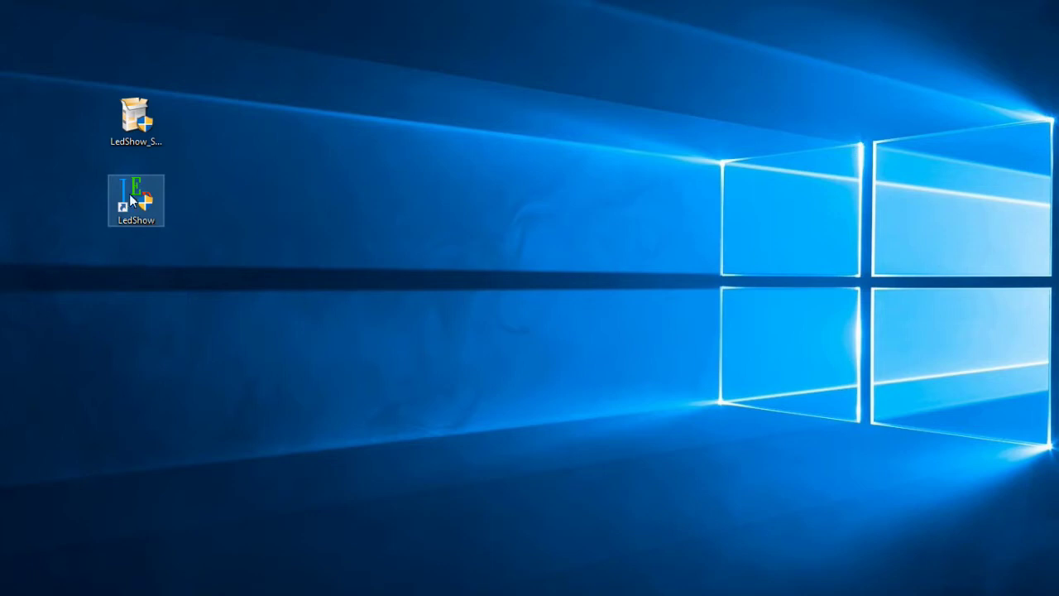
- Launch LedShow and connect to the found card P4_demo240x120
double_click(129, 194)
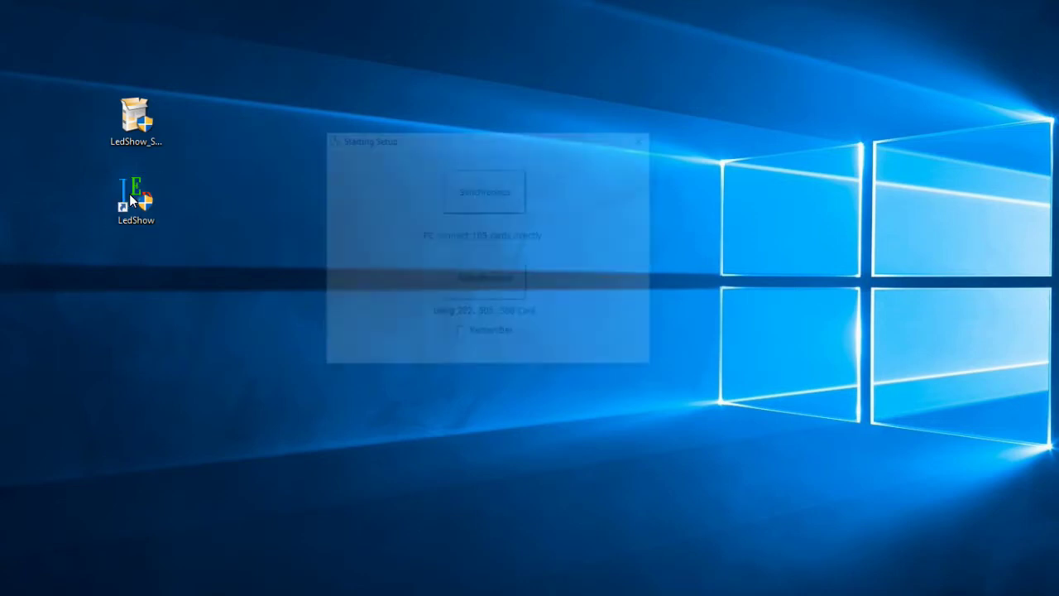
key("Return")
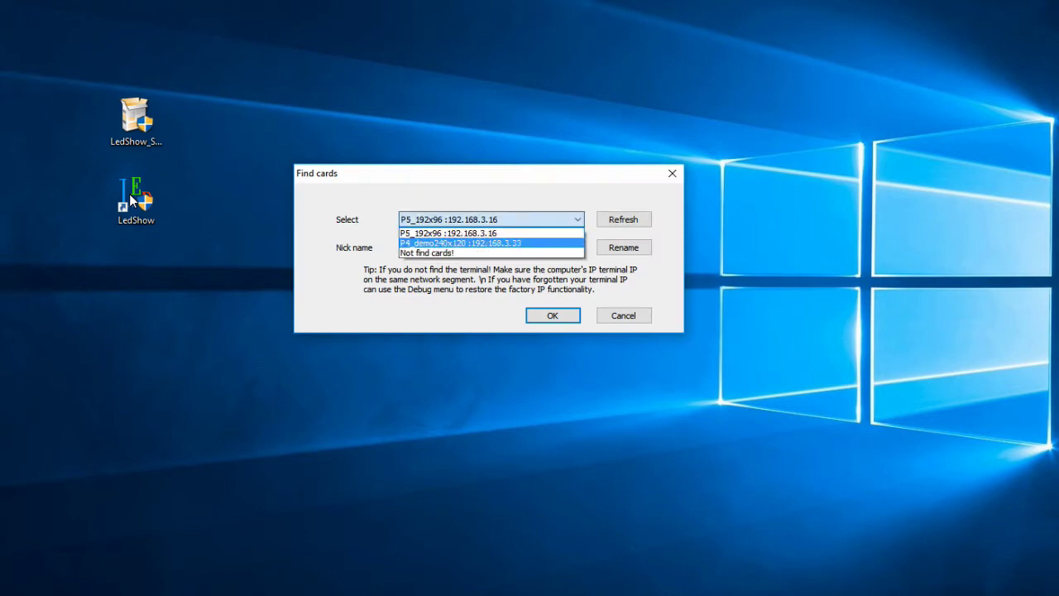
key("Return")
key("Return")
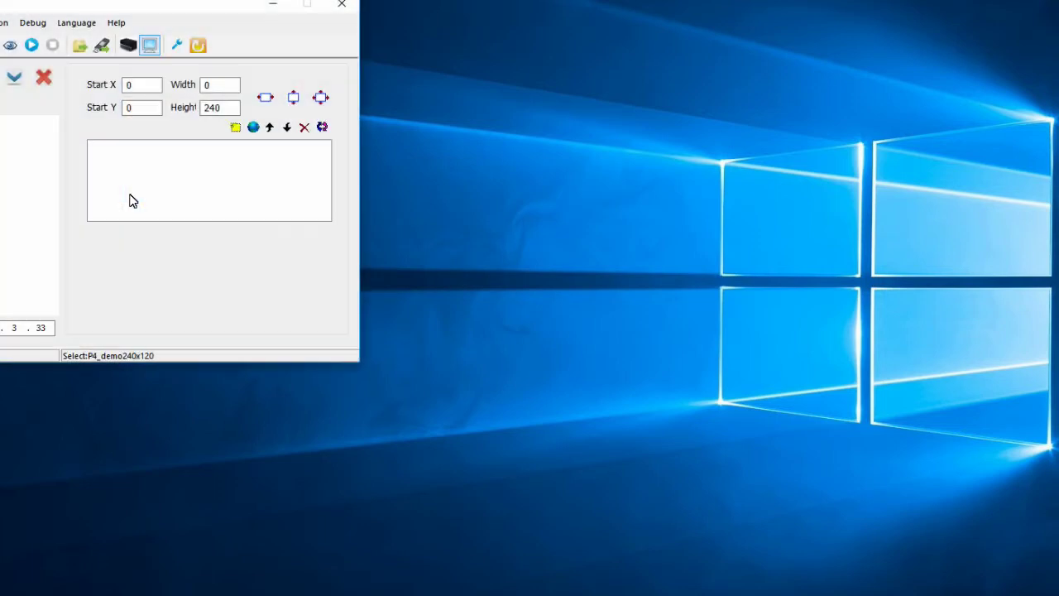
- Check in the terminal settings that P4_demo240x120 is the selected terminal, and close the settings
key("alt+o")
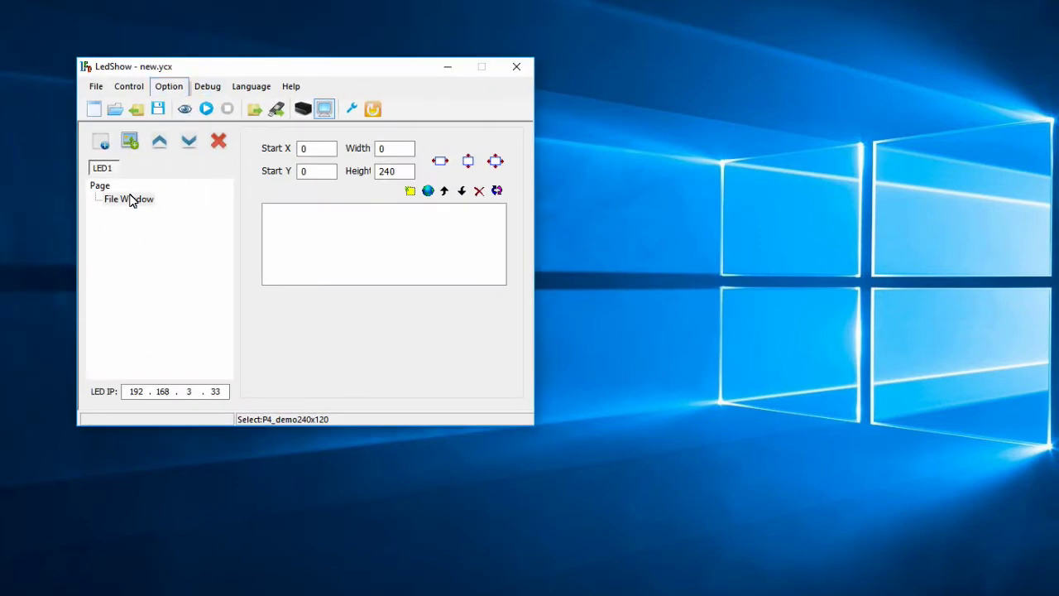
key("Down")
key("Down")
key("Down")
key("Down")
key("Down")
key("Return")
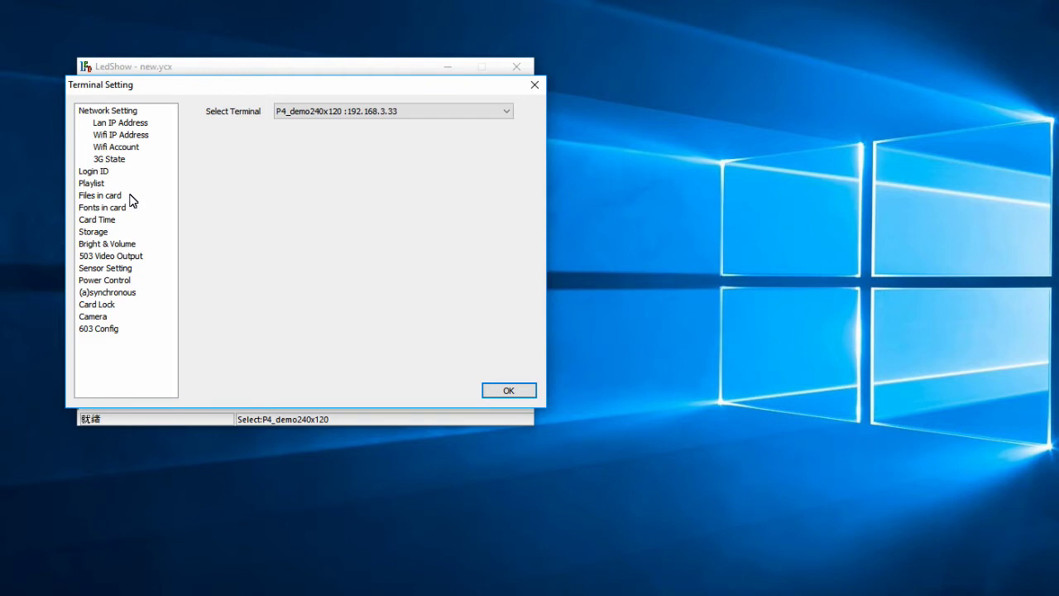
key("Tab")
key("alt+Down")
key("Return")
key("Return")
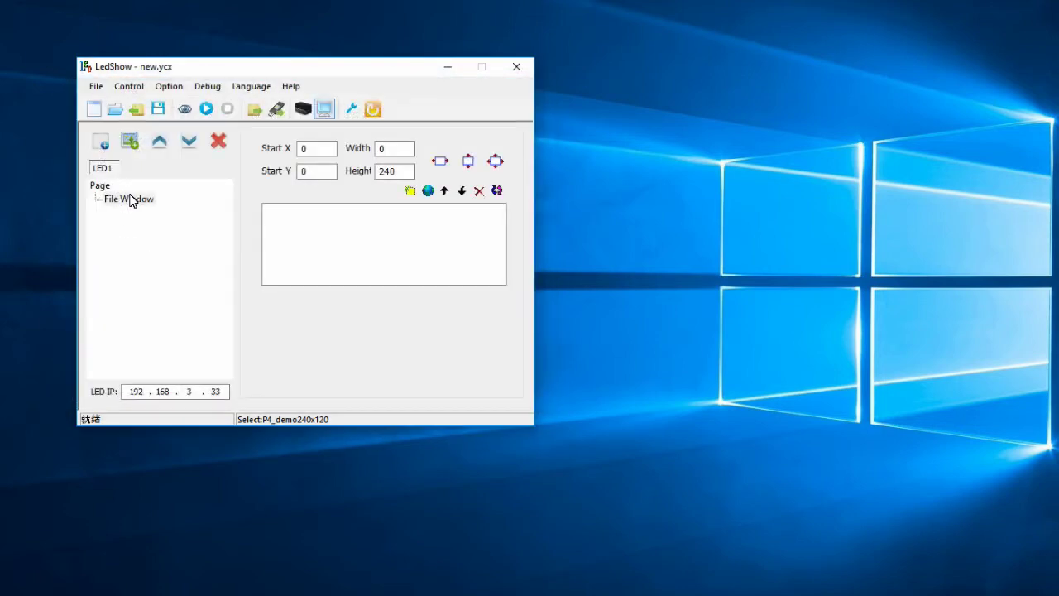
- Search for cards again and select P4_demo240x120 as the active card
key("alt+o")
key("Down")
key("Down")
key("Down")
key("Down")
key("Escape")
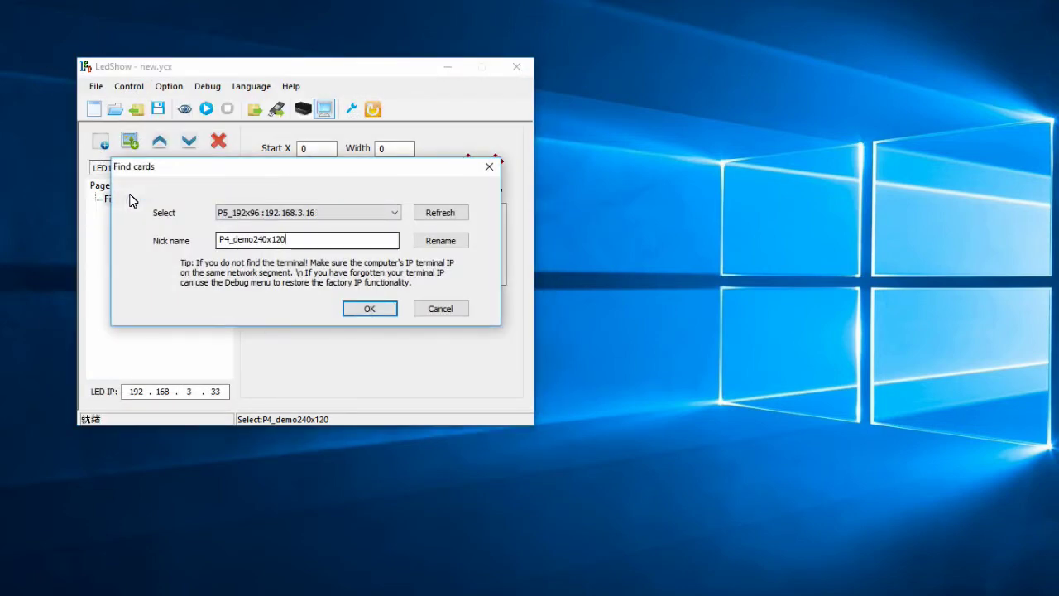
key("shift+Home")
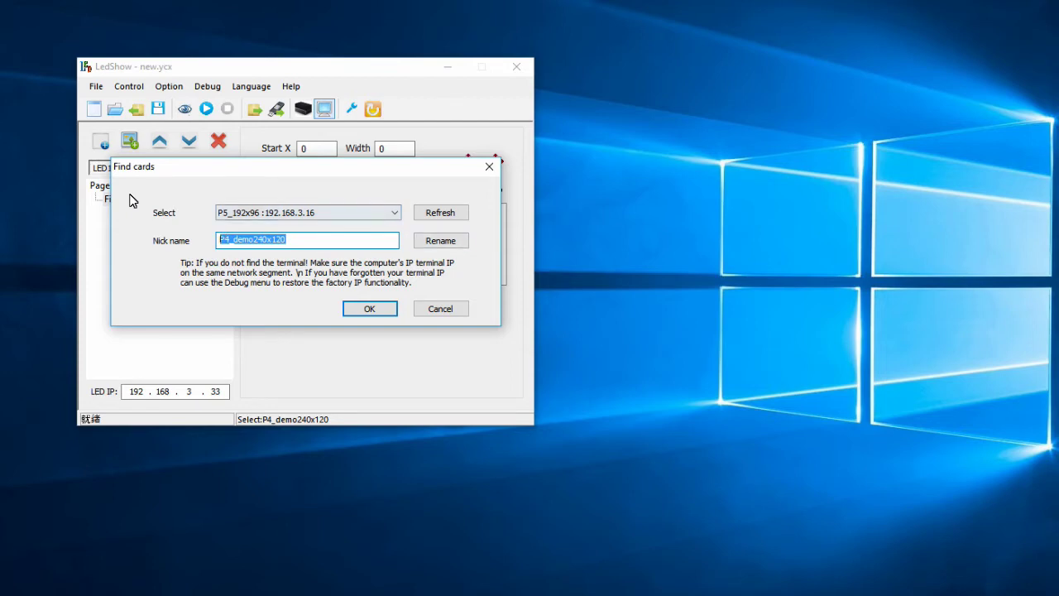
key("shift+Tab")
key("alt+Down")
key("Down")
key("Return")
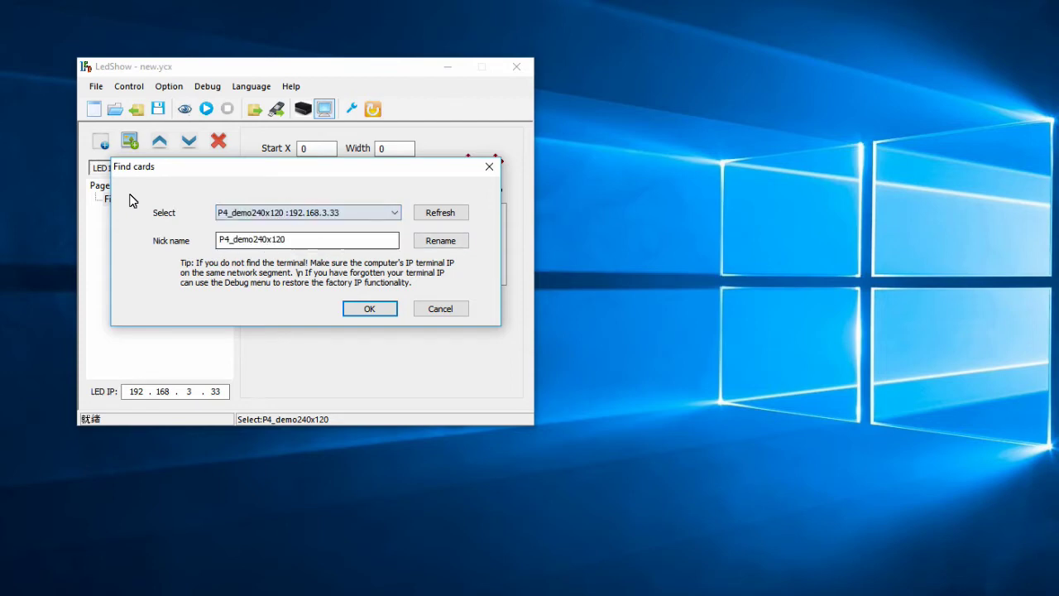
key("Return")
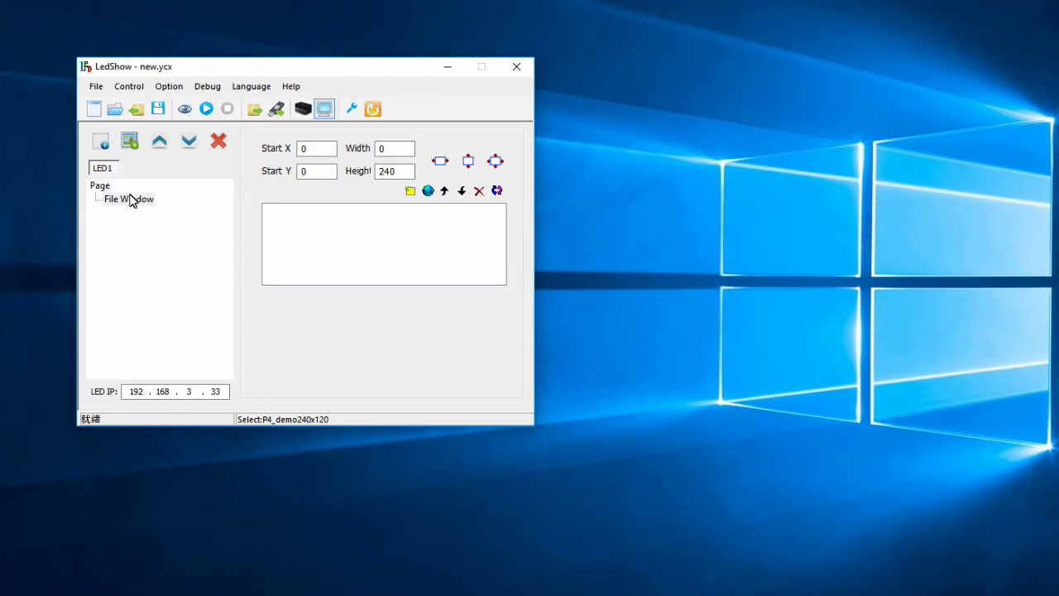
- Send the LAN IP configuration to the P4_demo240x120 terminal with DHCP enabled
key("alt+o")
key("Up")
key("Return")
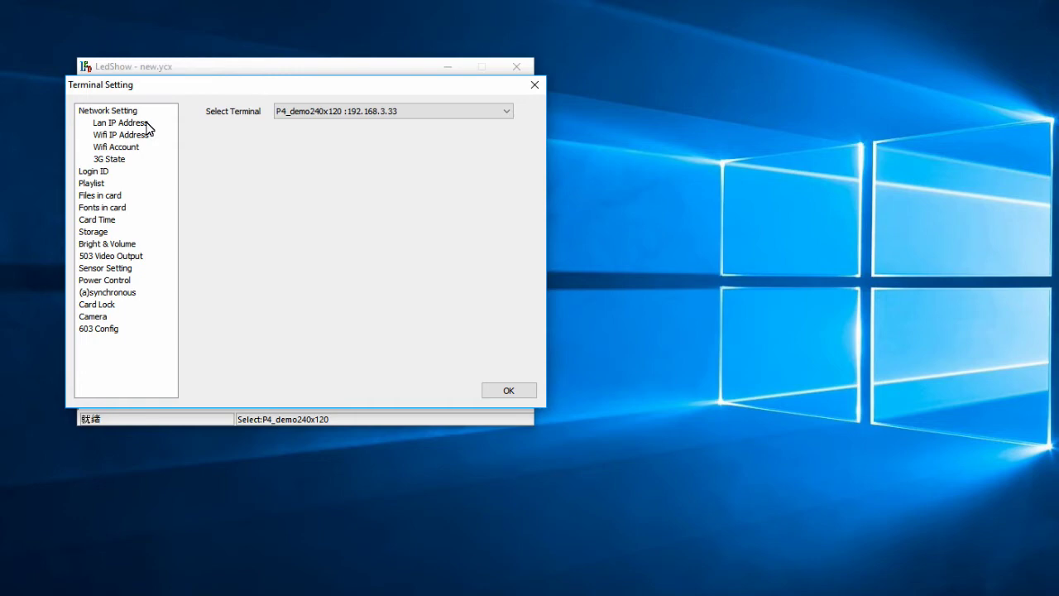
left_click(143, 125)
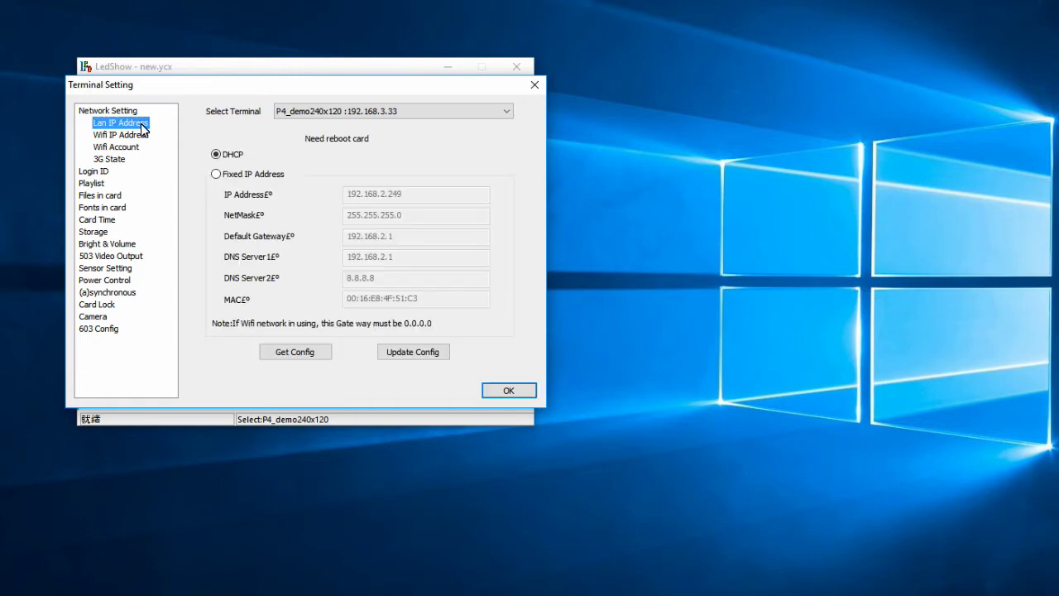
key("Tab")
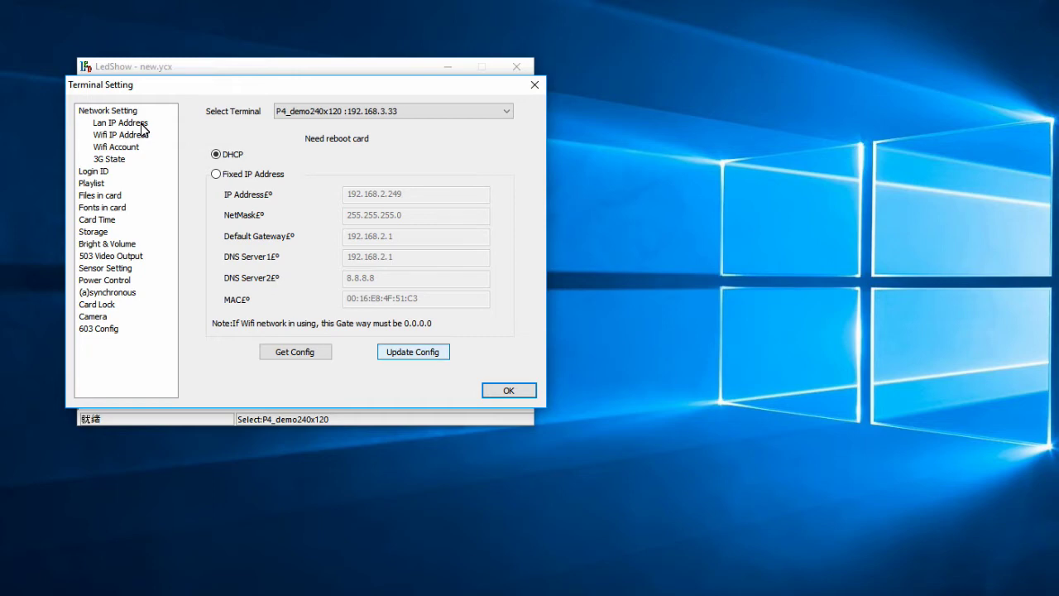
key("Return")
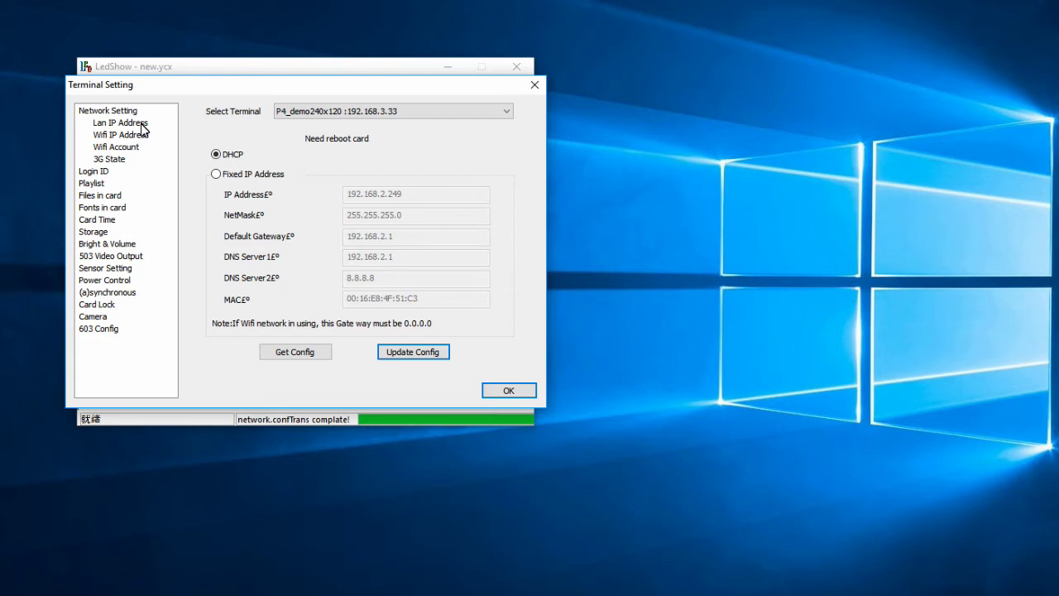
- Save the Wifi IP address configuration to the terminal with DHCP enabled
key("Down")
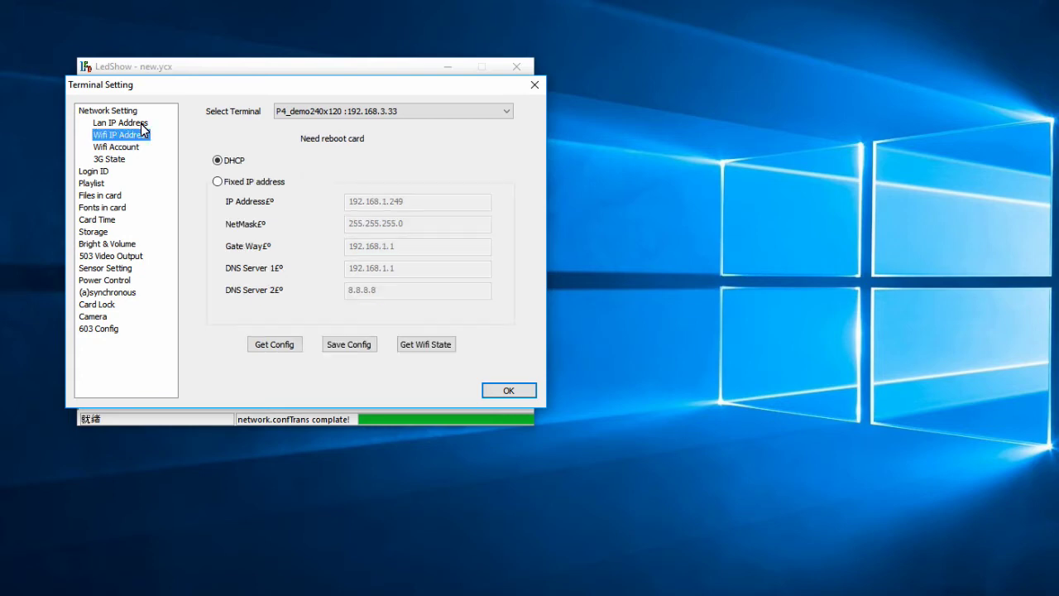
key("Tab")
key("Tab")
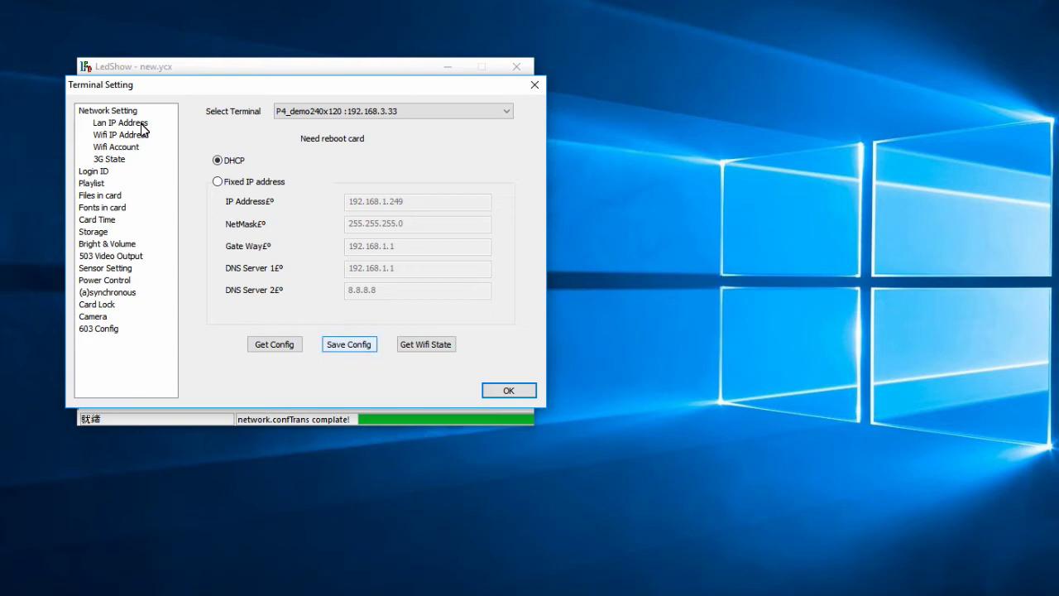
key("space")
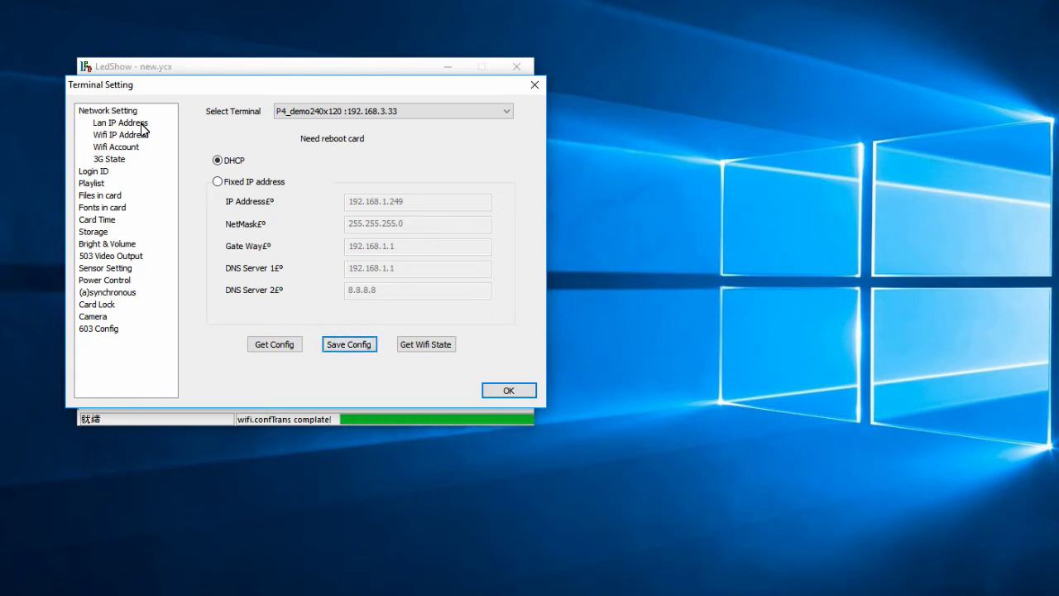
- Update the terminal's Wifi account configuration using WPA-PSK/WPA2-PSK encryption and Client Mode
key("Down")
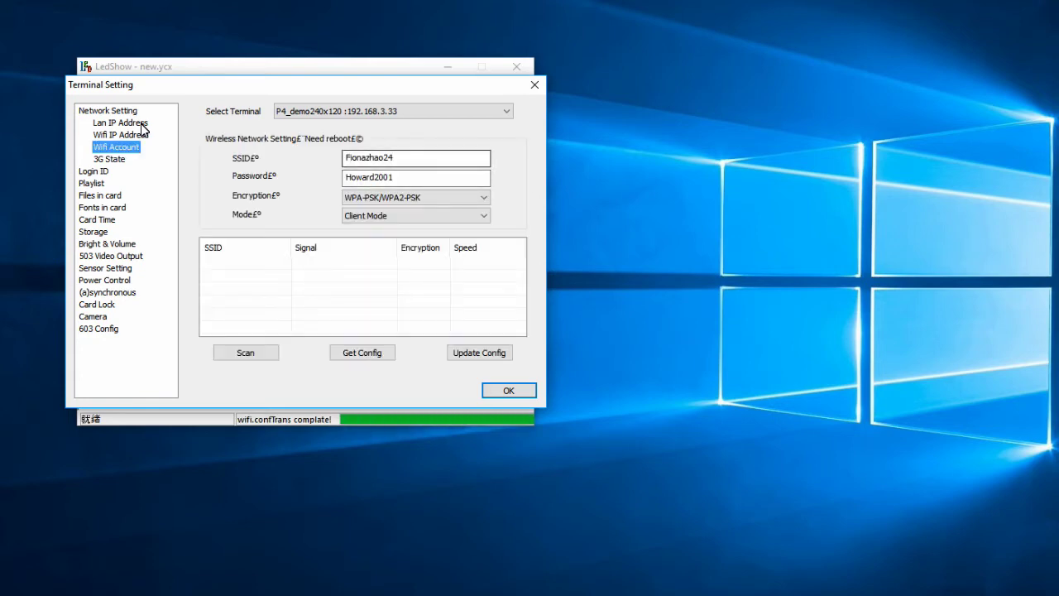
key("Tab")
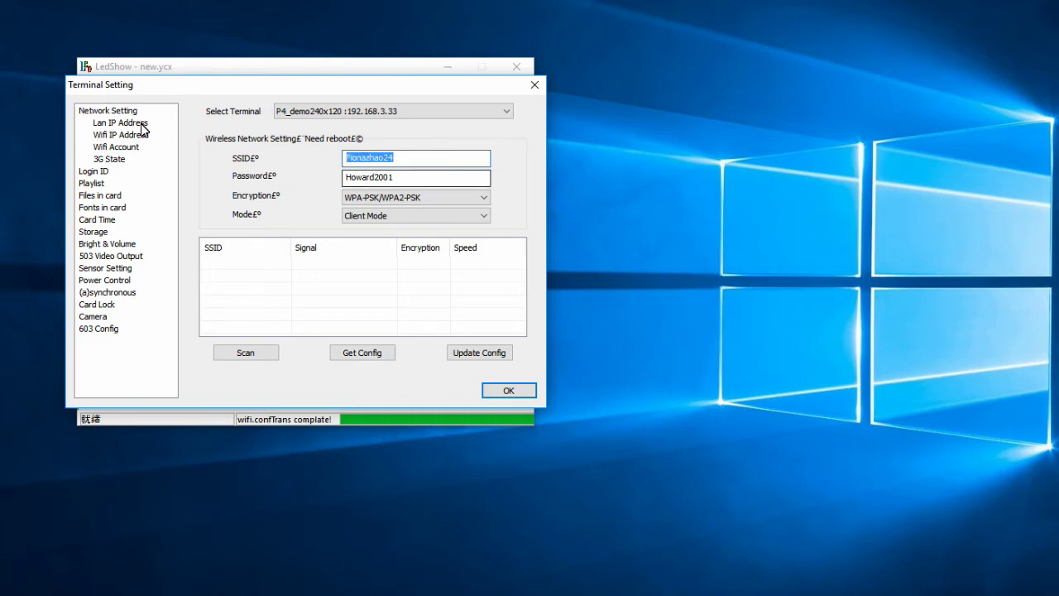
key("Tab")
key("Tab")
key("Tab")
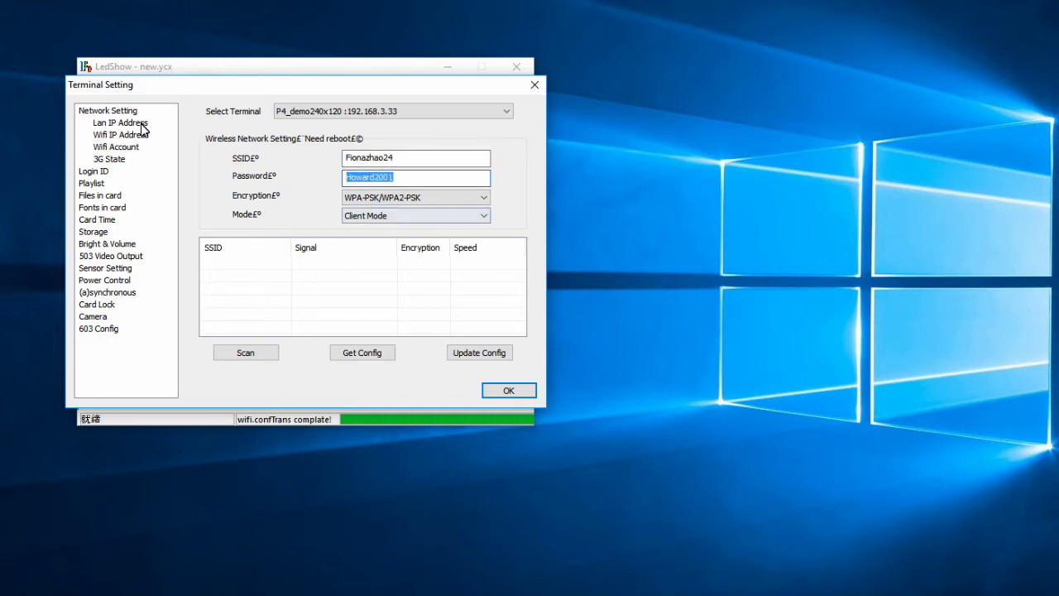
key("alt+Down")
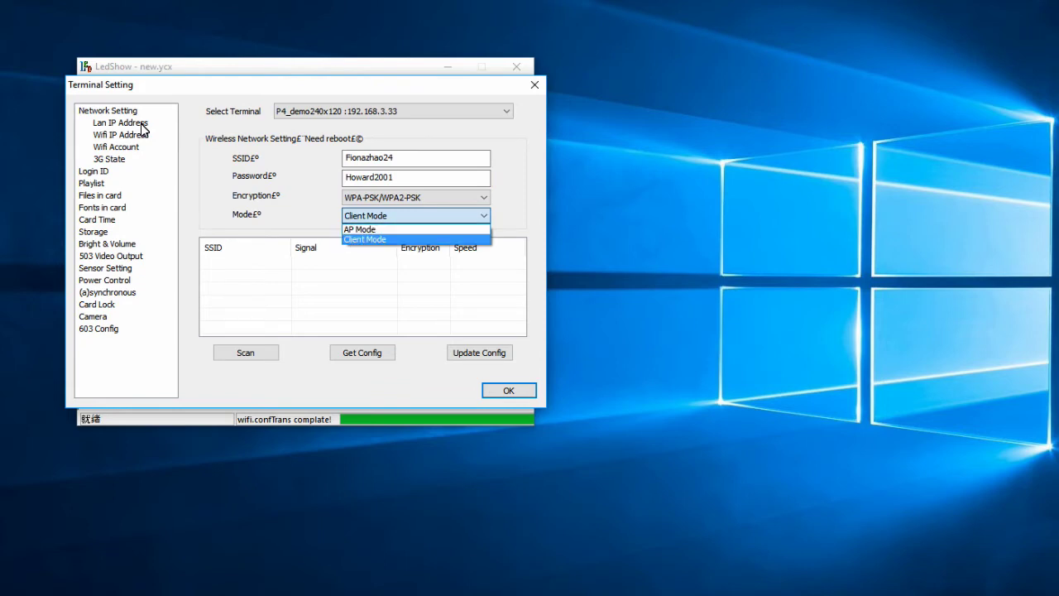
key("Return")
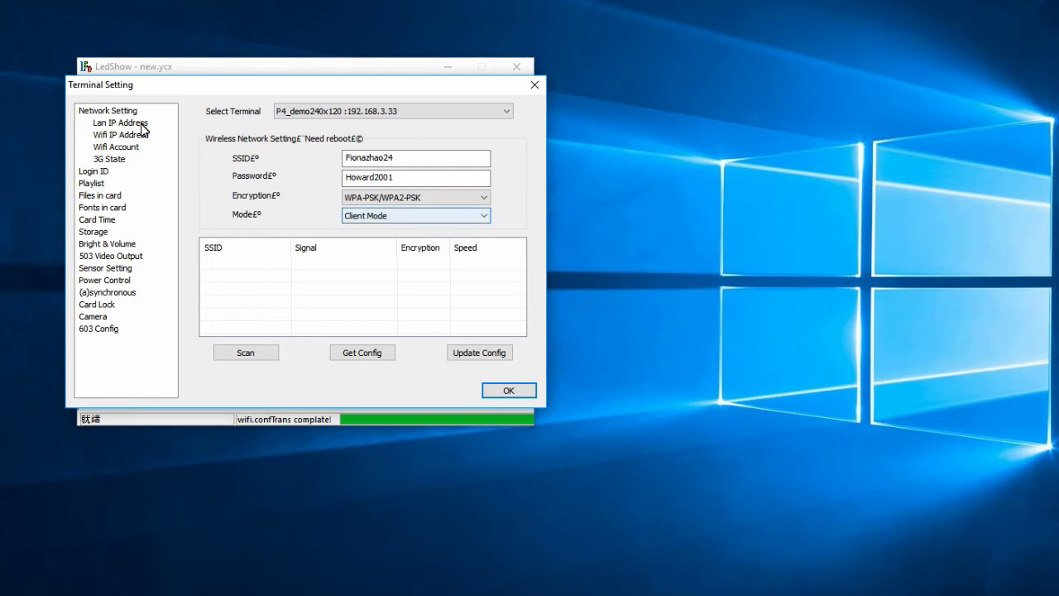
key("alt+Down")
key("Up")
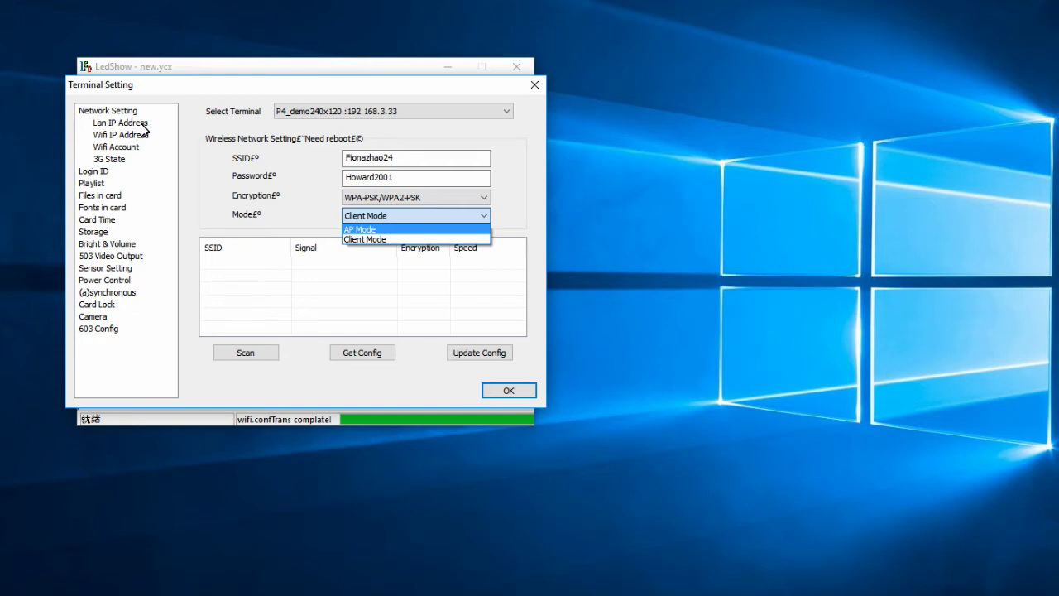
key("Escape")
key("space")
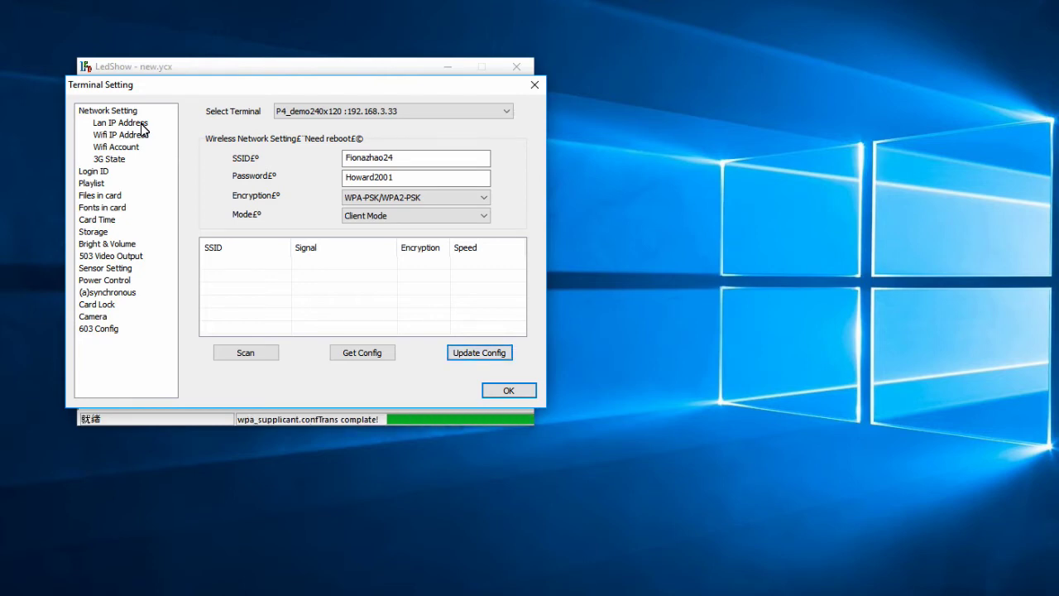
- Update the terminal's login configuration with server IP 52.11.58.103, login ID P4_demo240x120, LED width 240 and LED height 120
key("Down")
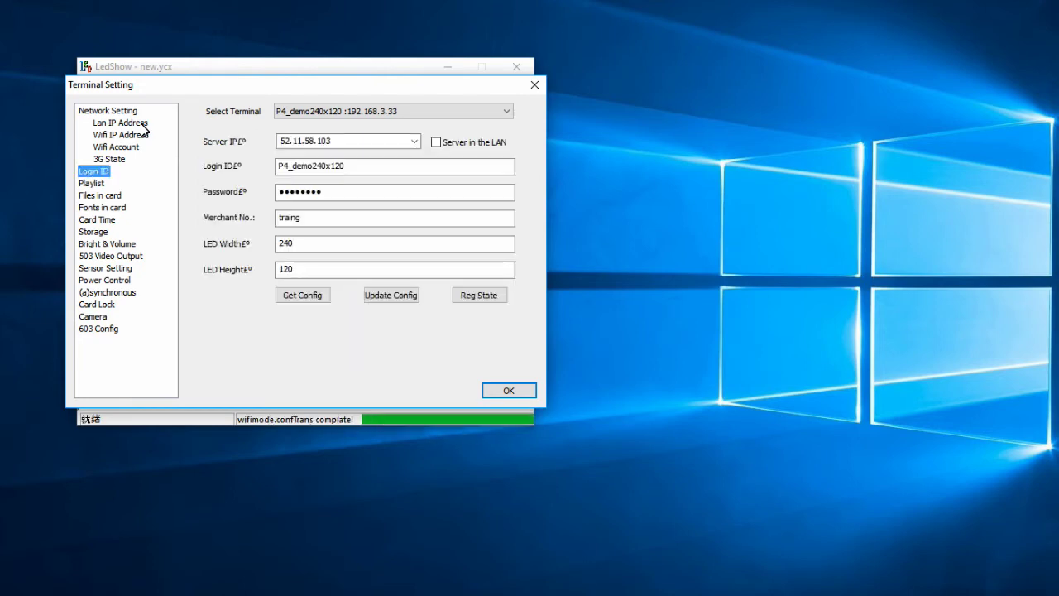
key("Tab")
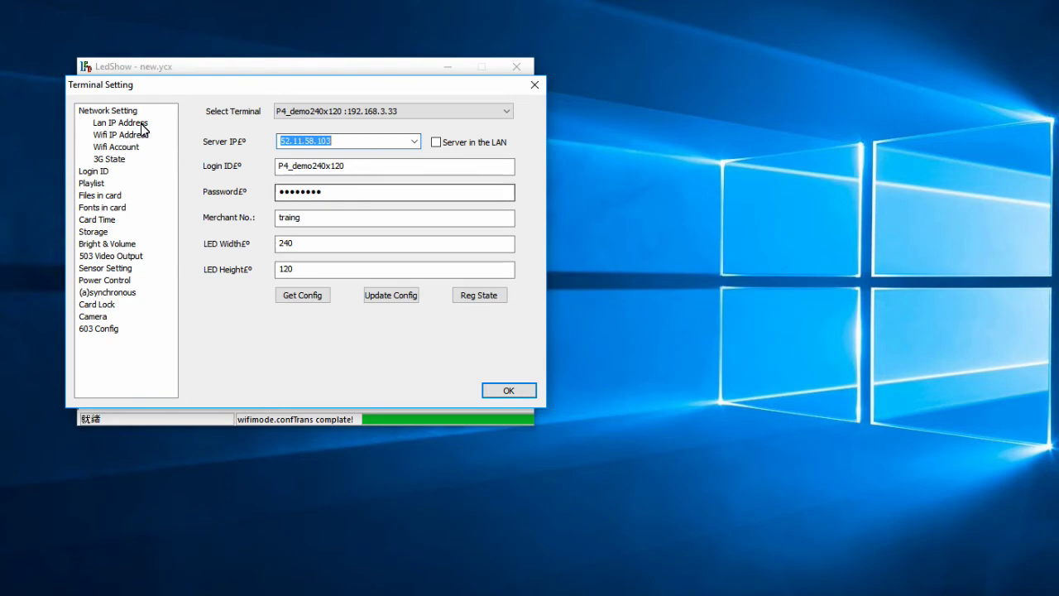
key("Tab")
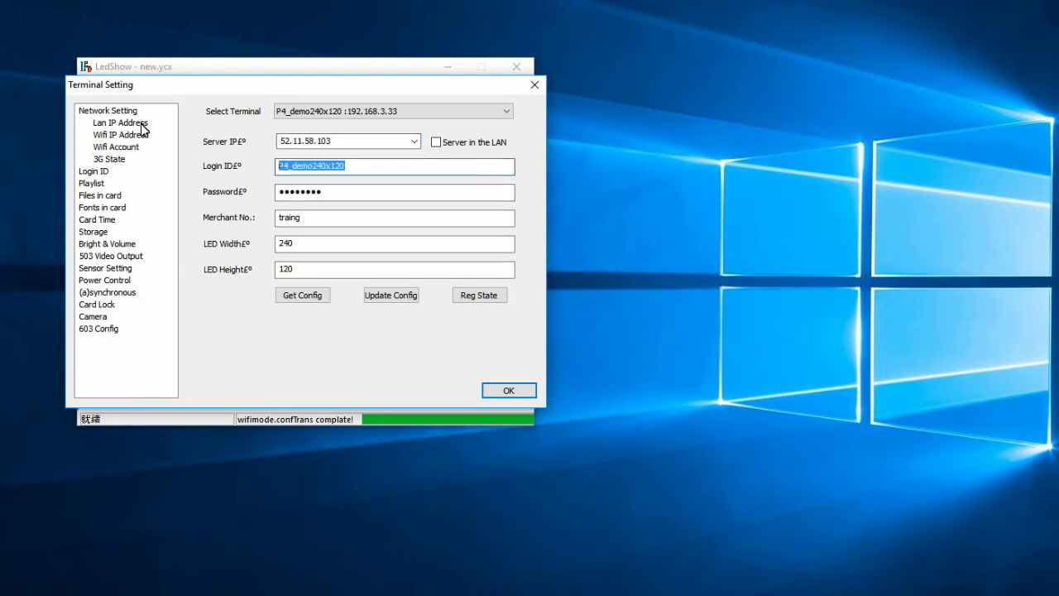
key("Tab")
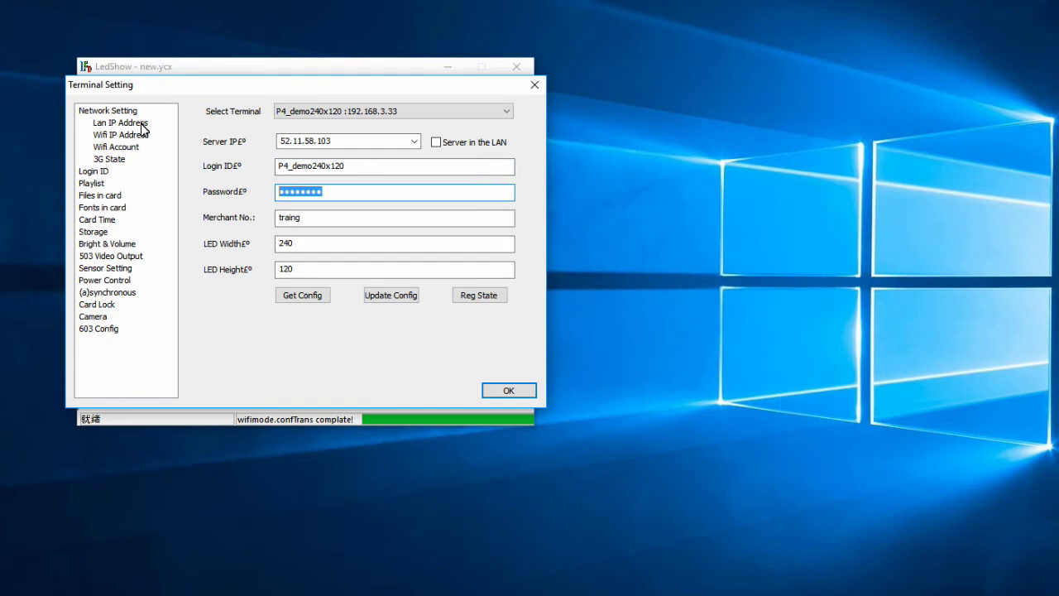
key("Tab")
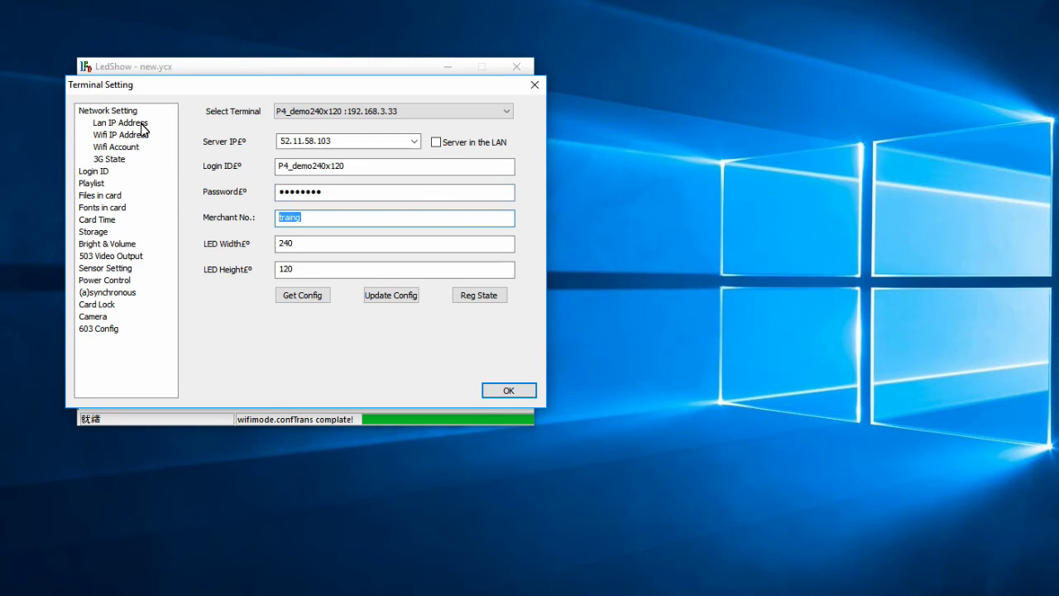
key("End")
key("Tab")
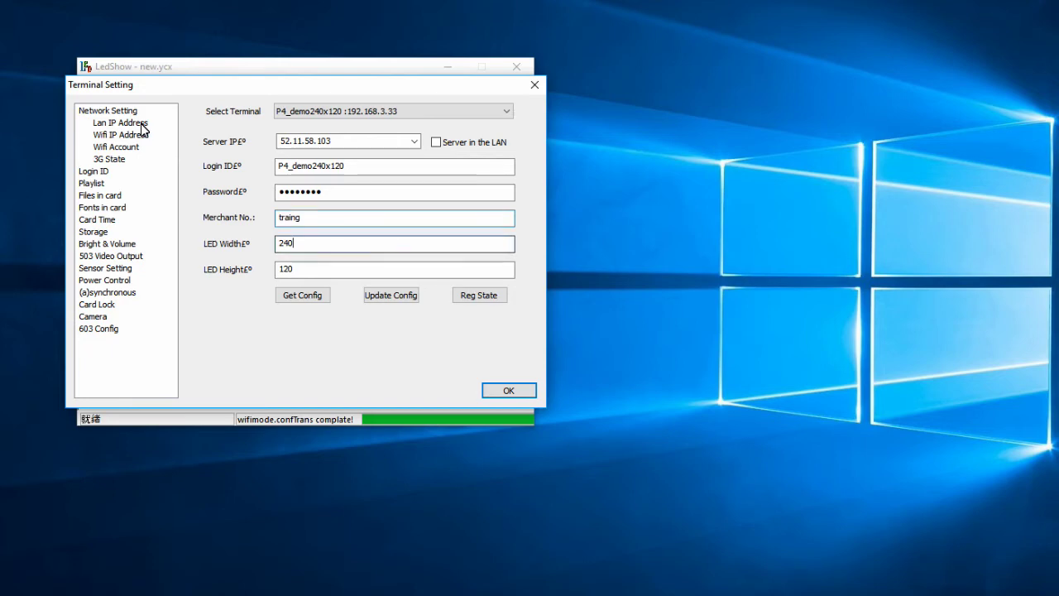
key("Tab")
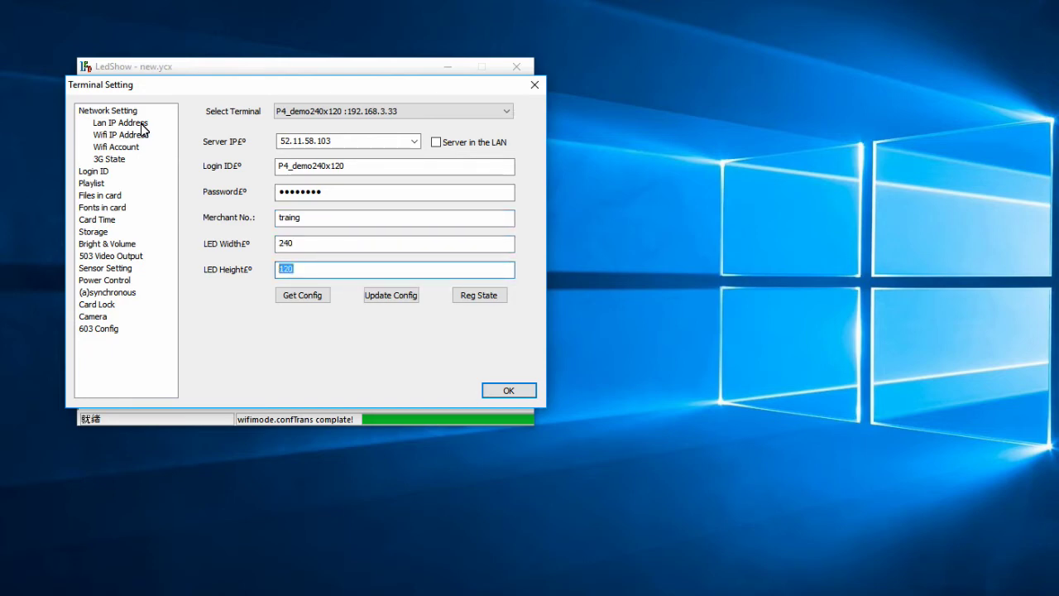
key("End")
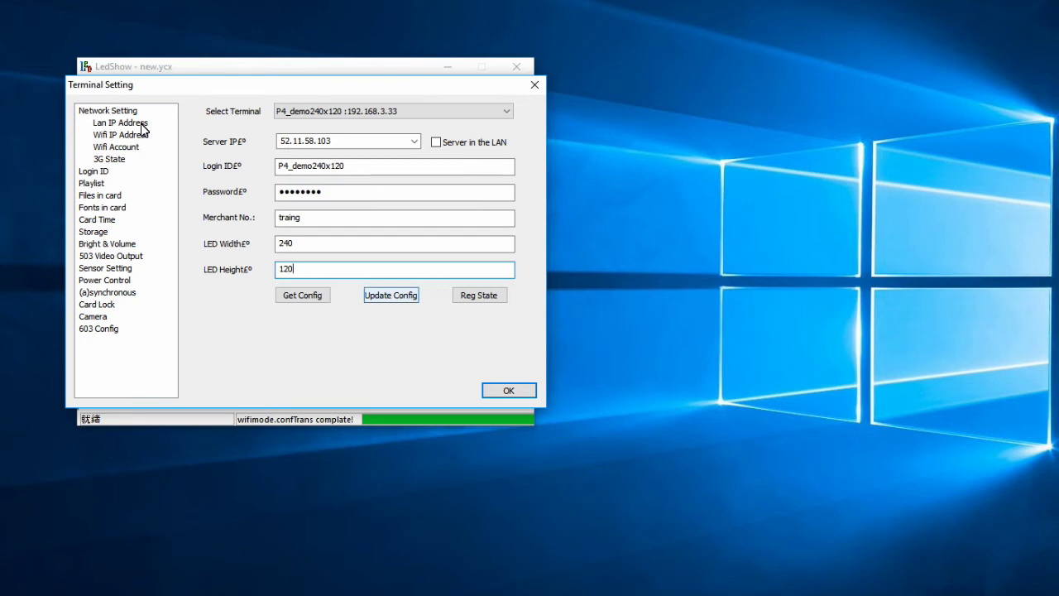
key("Return")
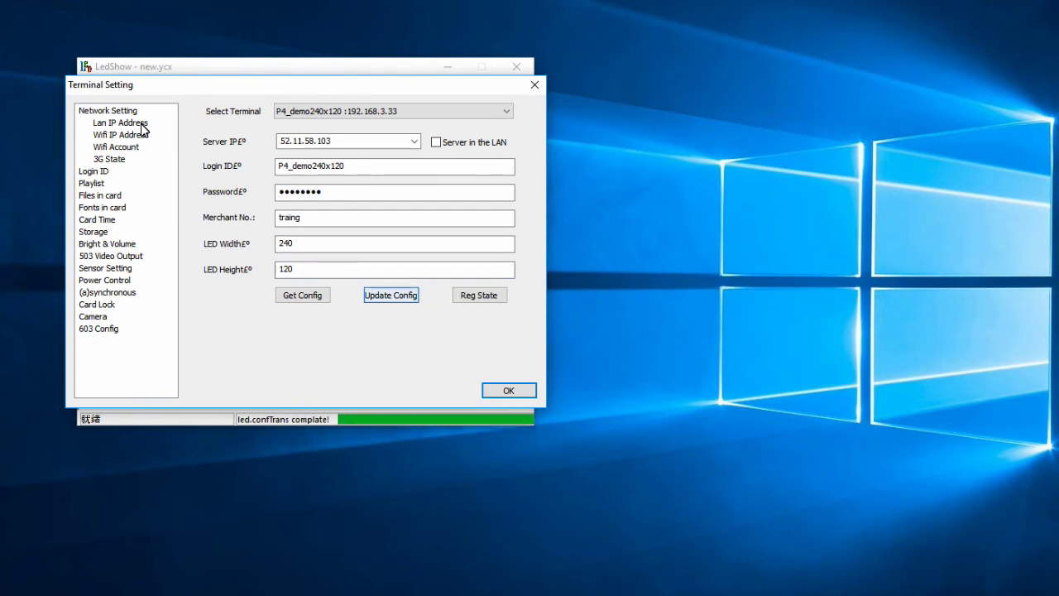
- Set the card's time zone to UTC-8:00 with zone info America/Los_Angeles
key("c")
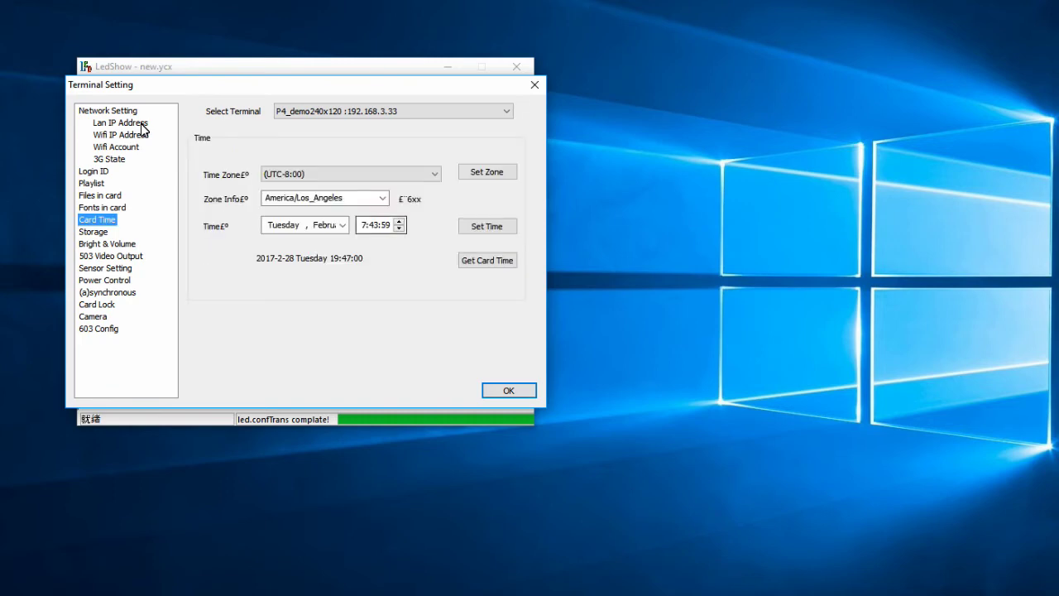
key("Tab")
key("alt+Down")
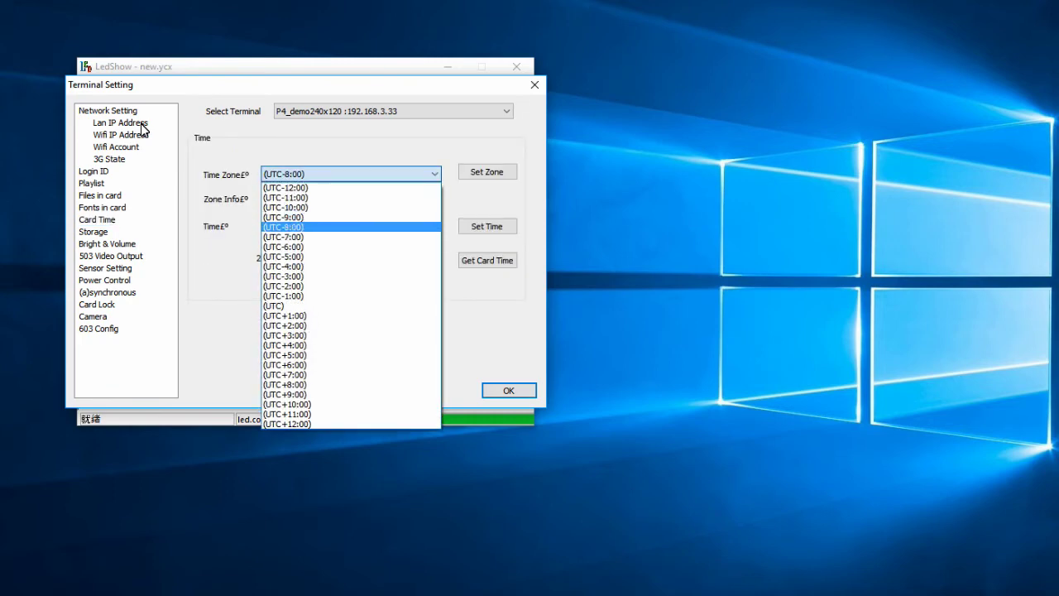
key("Return")
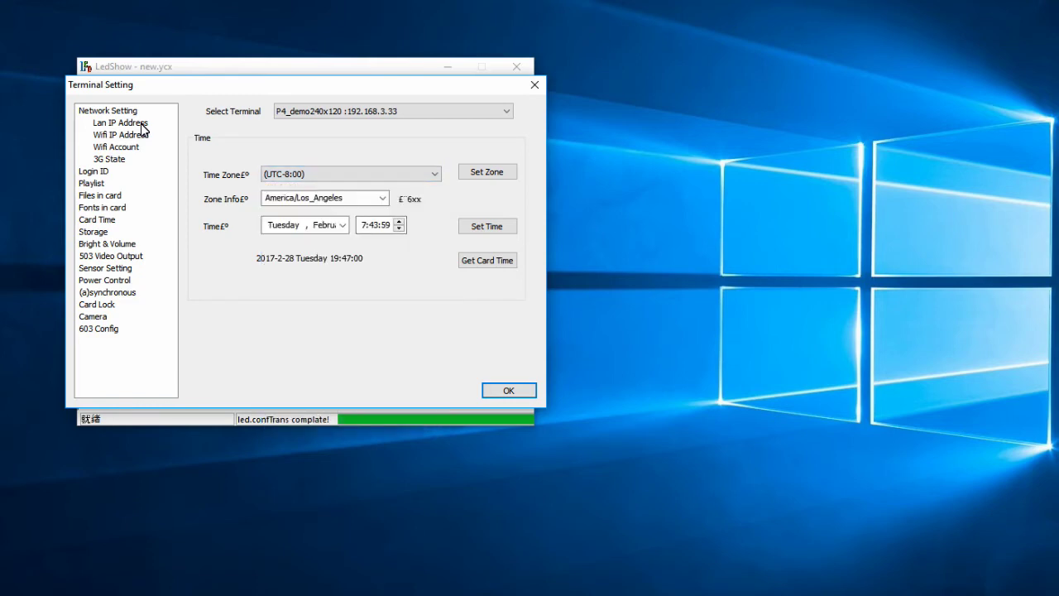
key("Tab")
key("space")
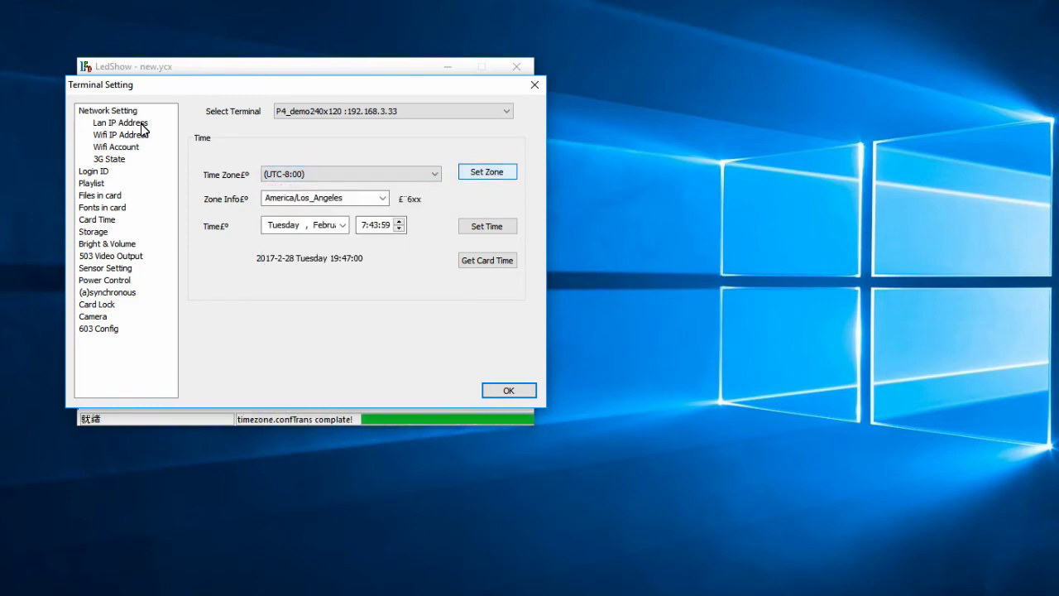
- Set the card's clock to February 28, 2017, 7:43:59 and close the terminal settings
key("Tab")
key("Tab")
key("alt+Down")
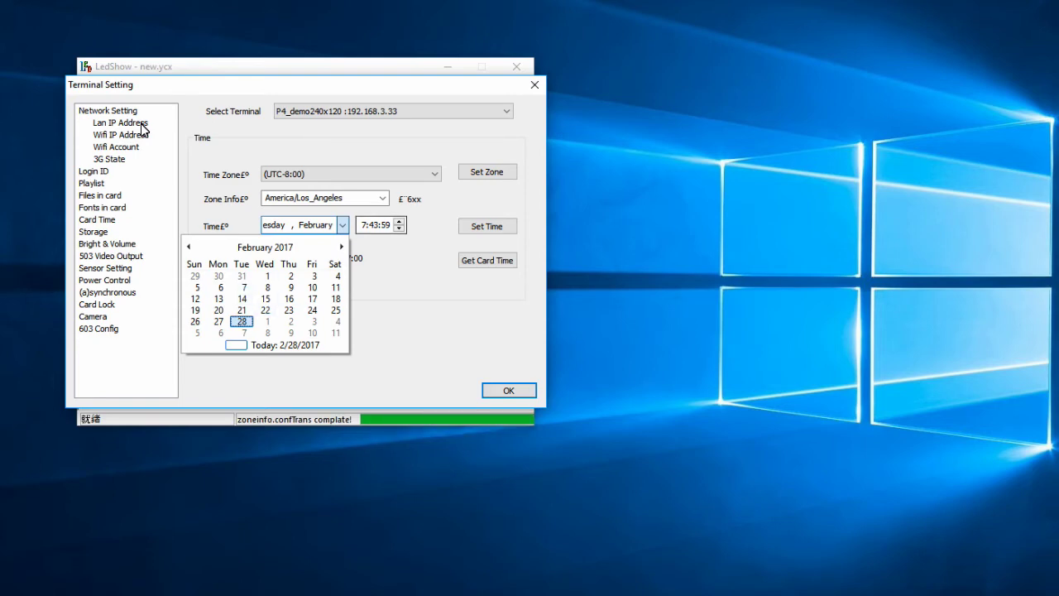
key("Return")
key("Tab")
key("Tab")
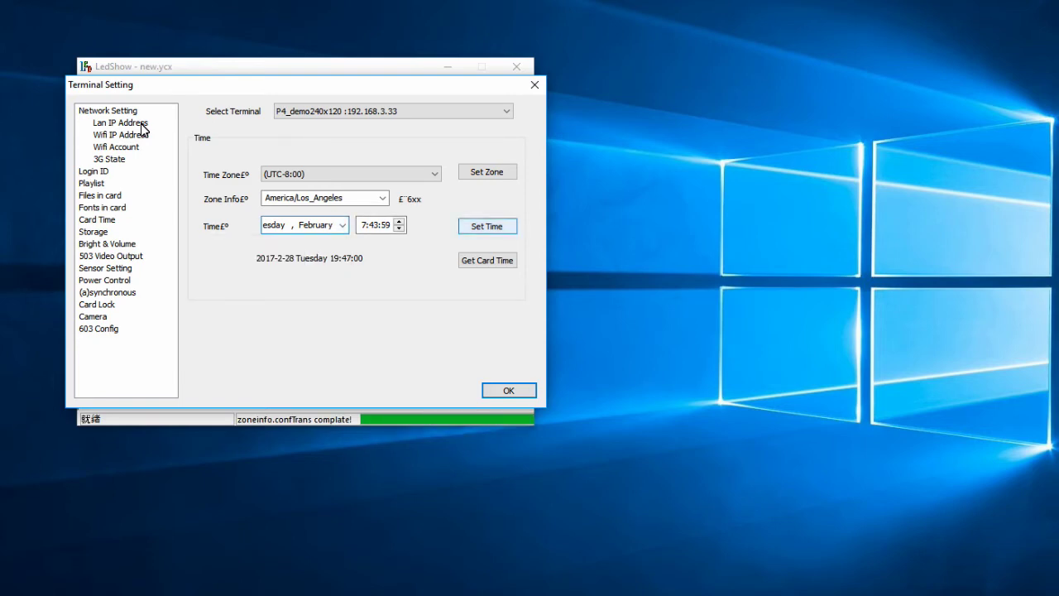
key("space")
key("Return")
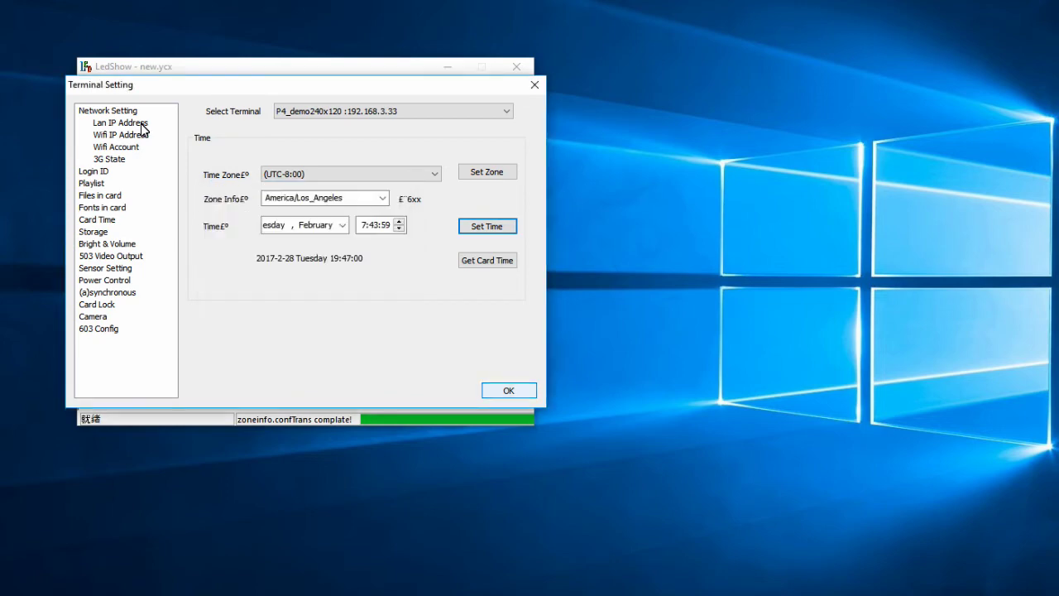
key("Escape")
- Reopen the terminal settings and update the card's storage mount setting to Flash
key("alt+o")
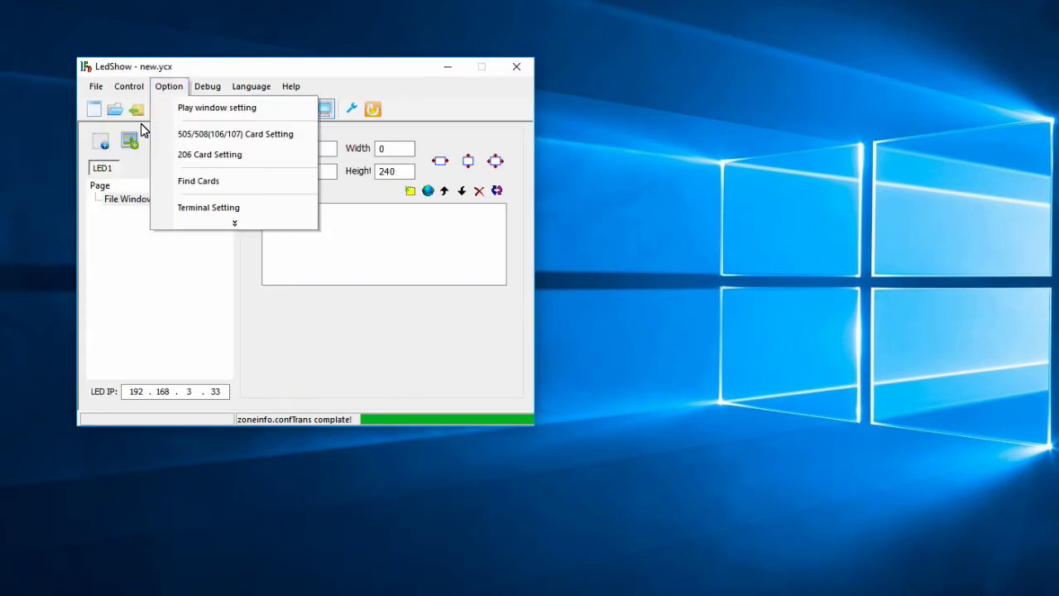
key("Up")
key("Up")
key("Down")
key("Return")
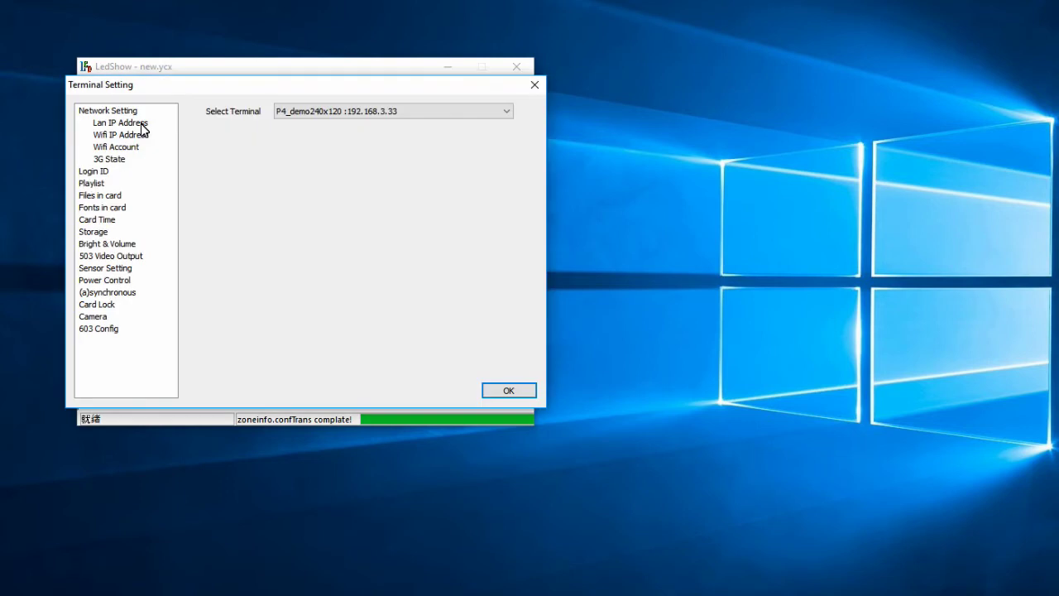
key("s")
key("Tab")
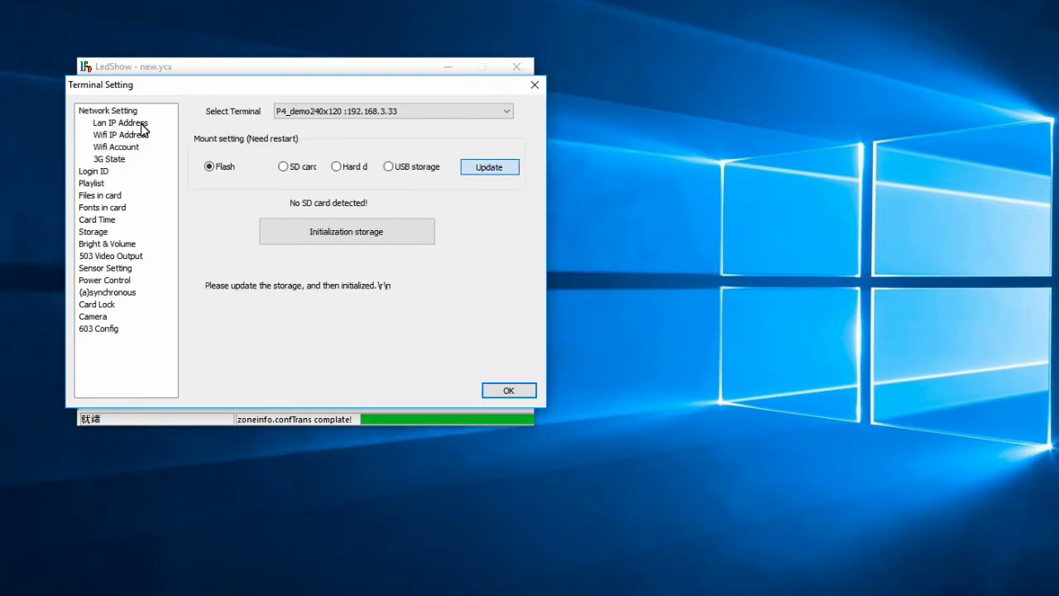
key("Return")
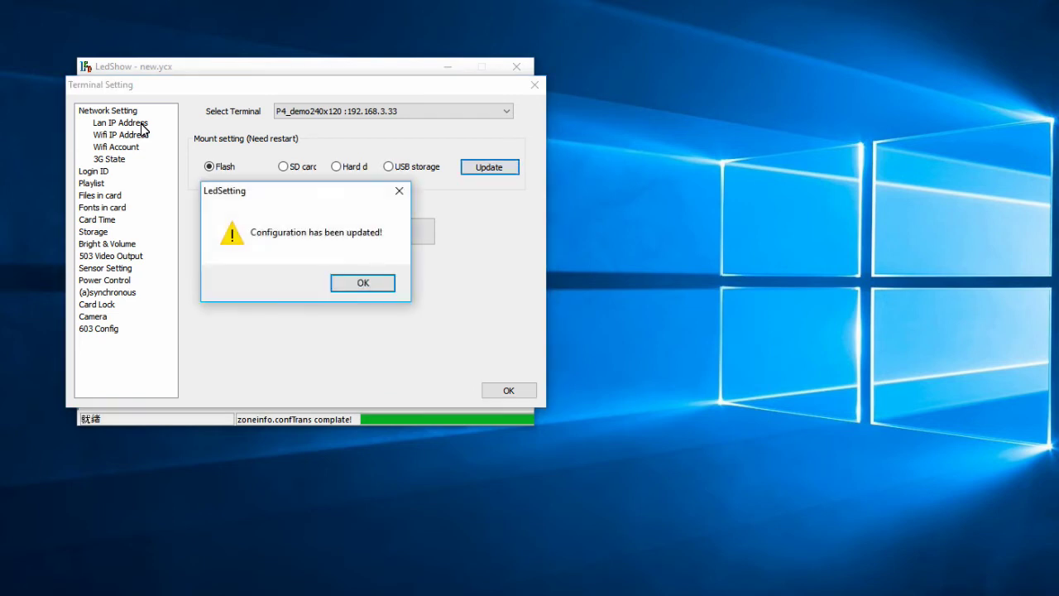
key("Return")
- Initialize the storage of the P4_demo240x120 terminal
key("Tab")
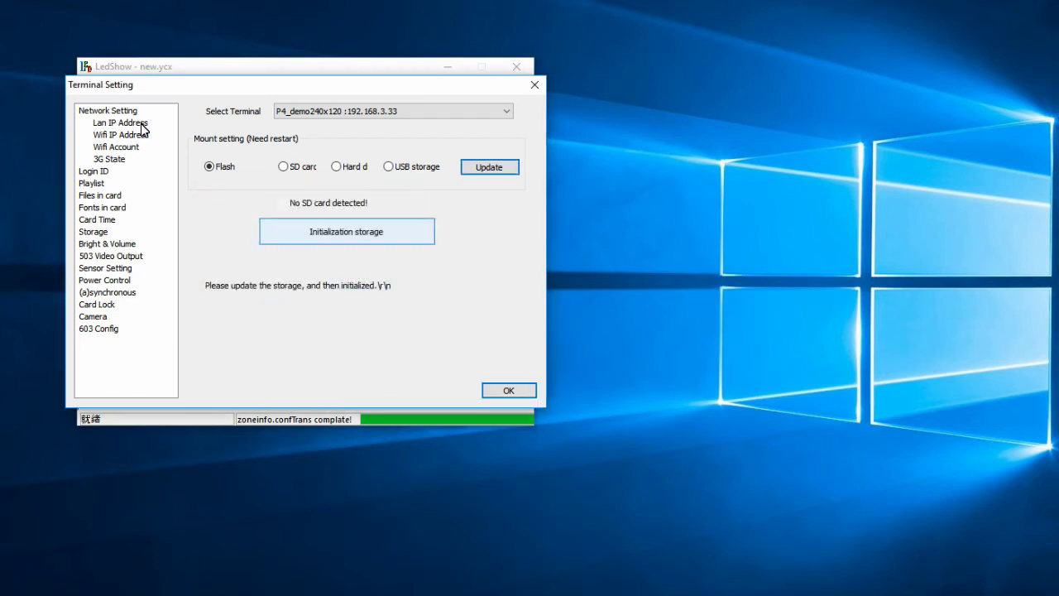
key("Return")
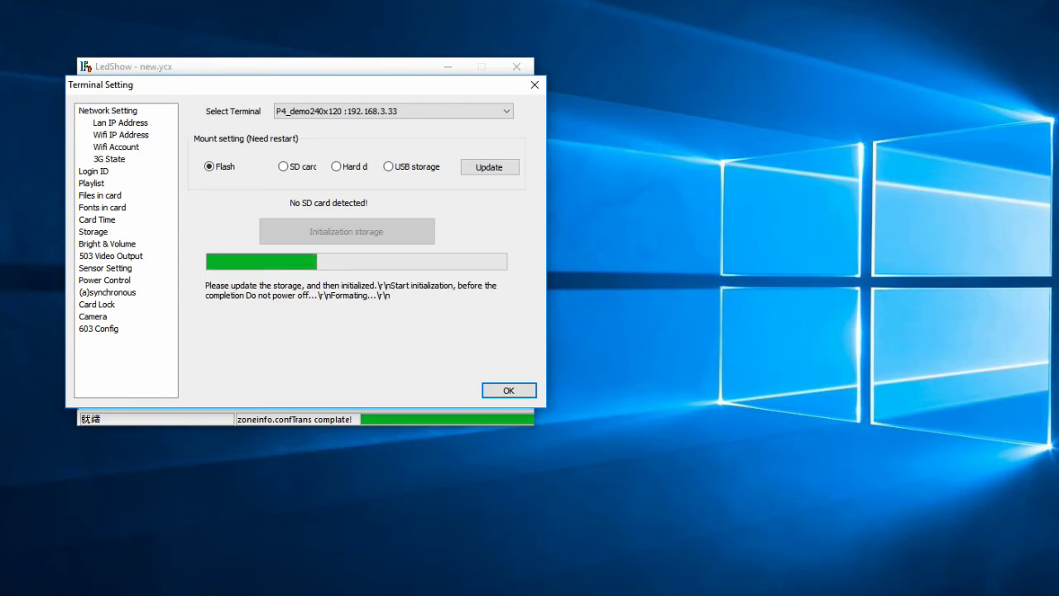
key("Return")
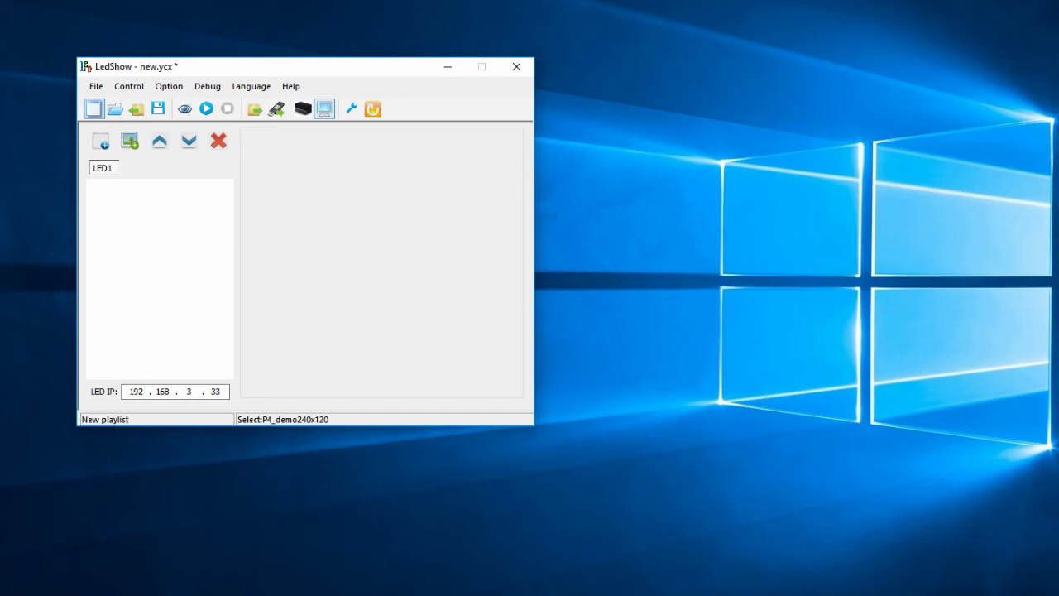
- Create a new playlist and add a page to LED1
left_click(95, 108)
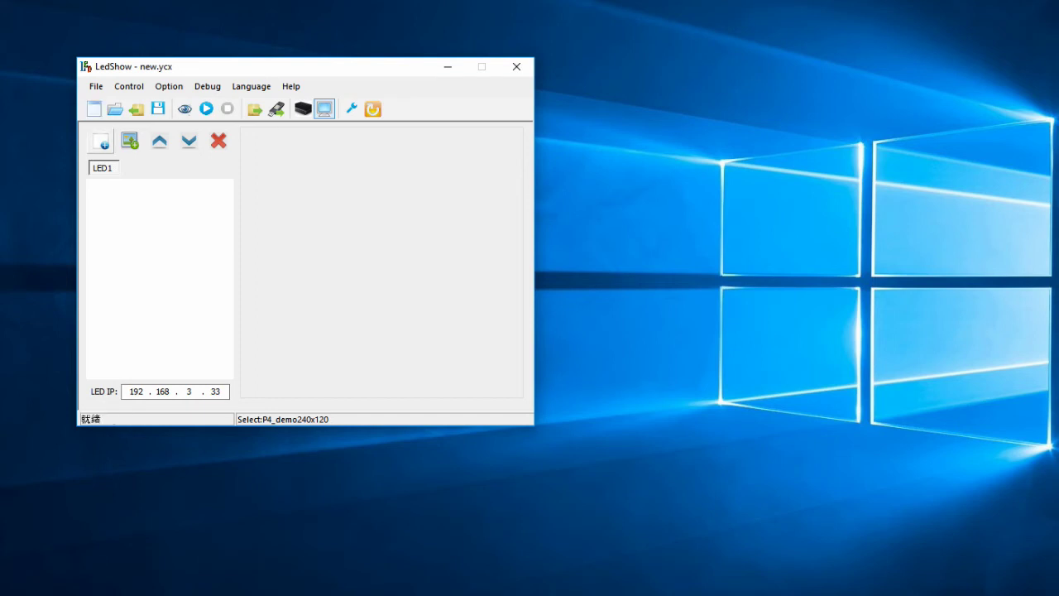
left_click(100, 141)
left_click(130, 140)
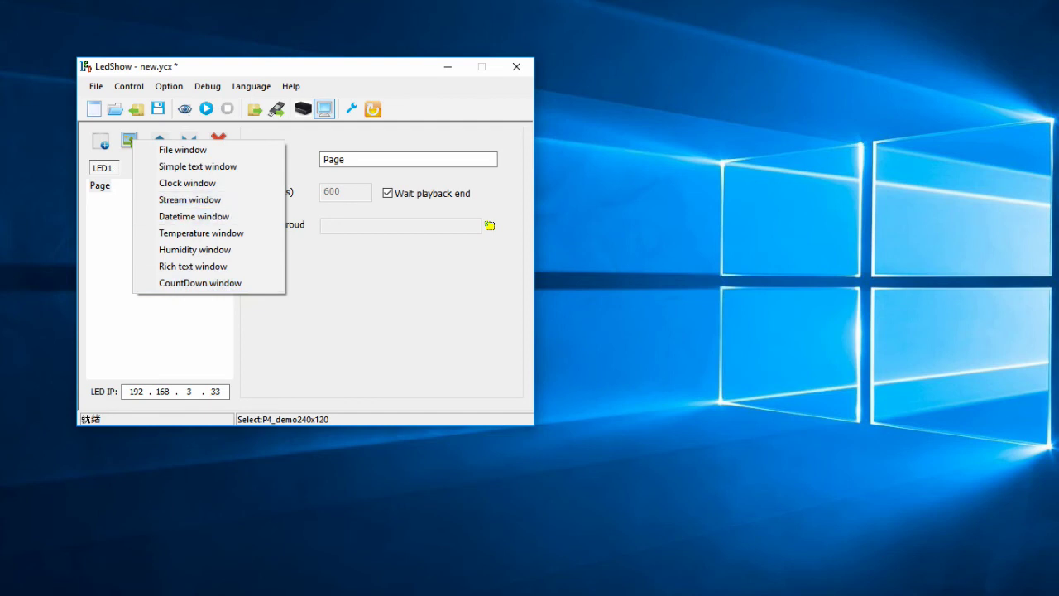
key("Escape")
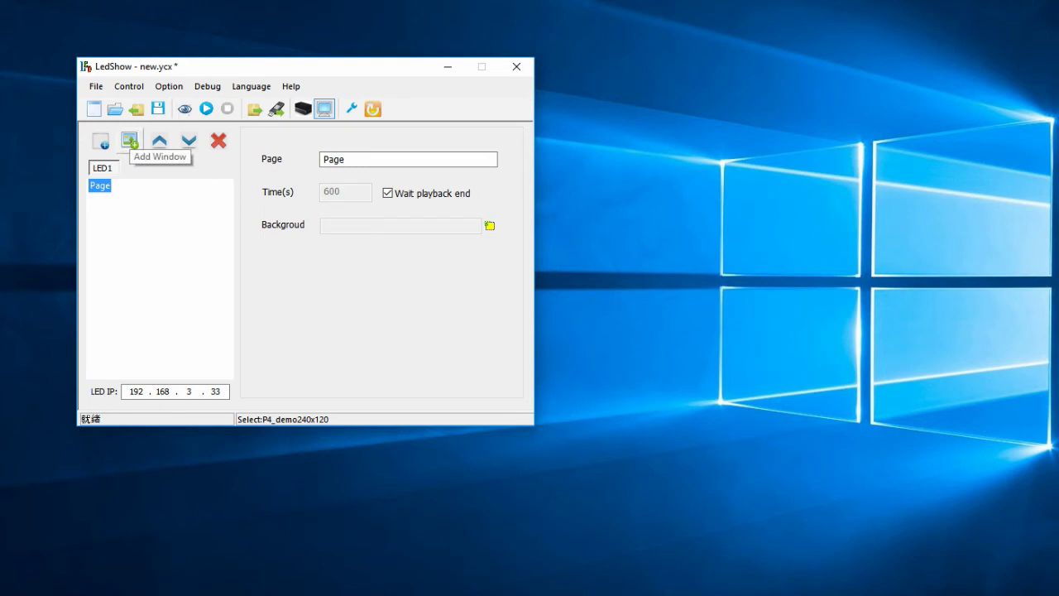
- Add a file window to the playlist's first page
left_click(130, 140)
key("Down")
key("Down")
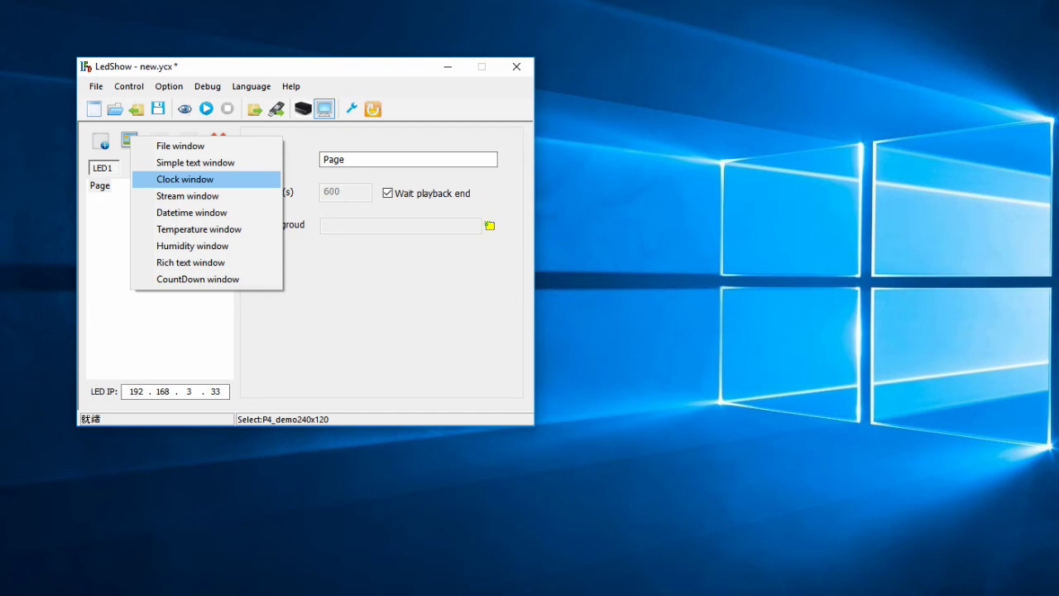
key("Up")
key("Up")
key("Return")
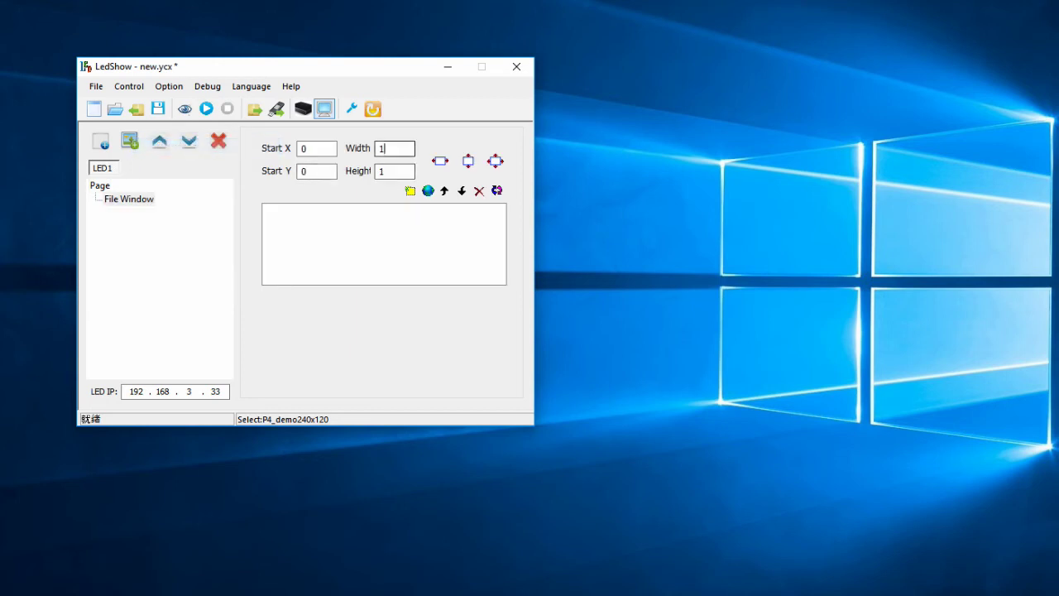
- Set the file window's width to 240 and height to 120
key("shift+Home")
type("240")
key("Tab")
type("120")
- Add the PC video file Open Sign Demo 2to1.mp4 from the Videos folder to the first page's file window
left_click(411, 191)
left_click(457, 201)
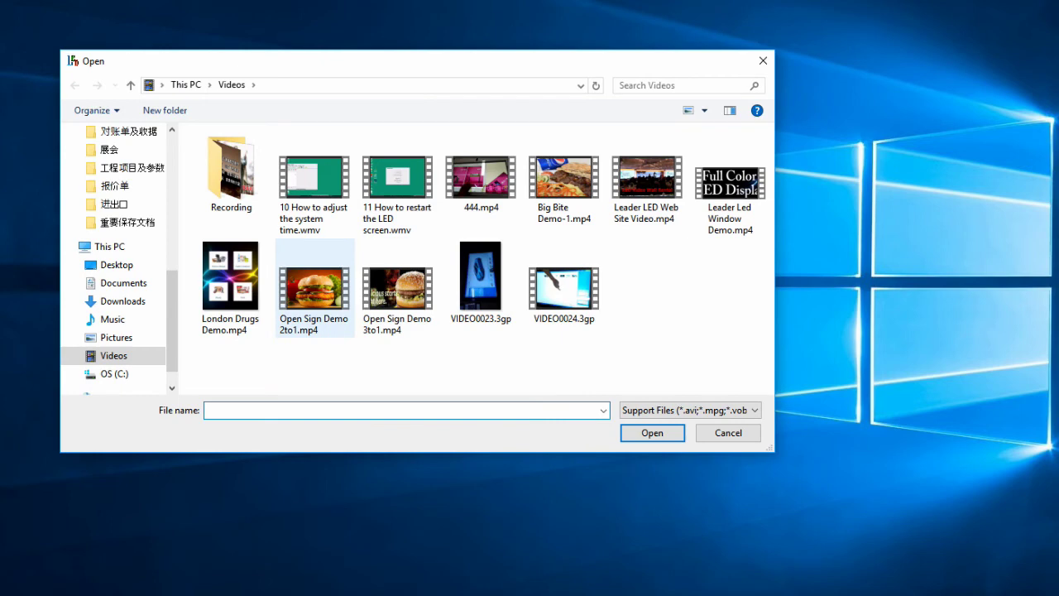
left_click(314, 289)
left_click(652, 432)
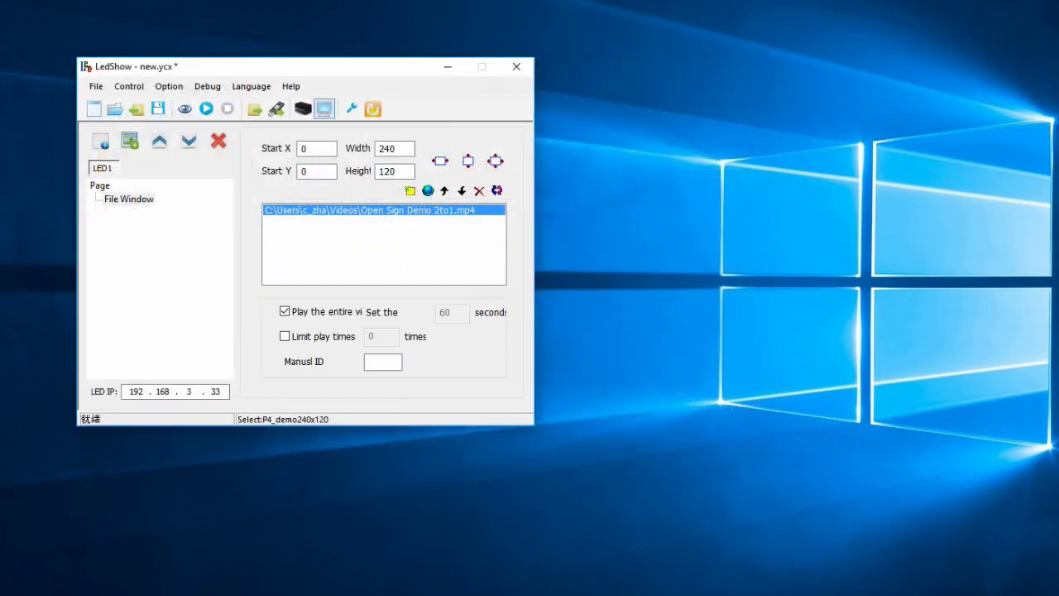
- Add a second page to the playlist with its own file window
left_click(130, 141)
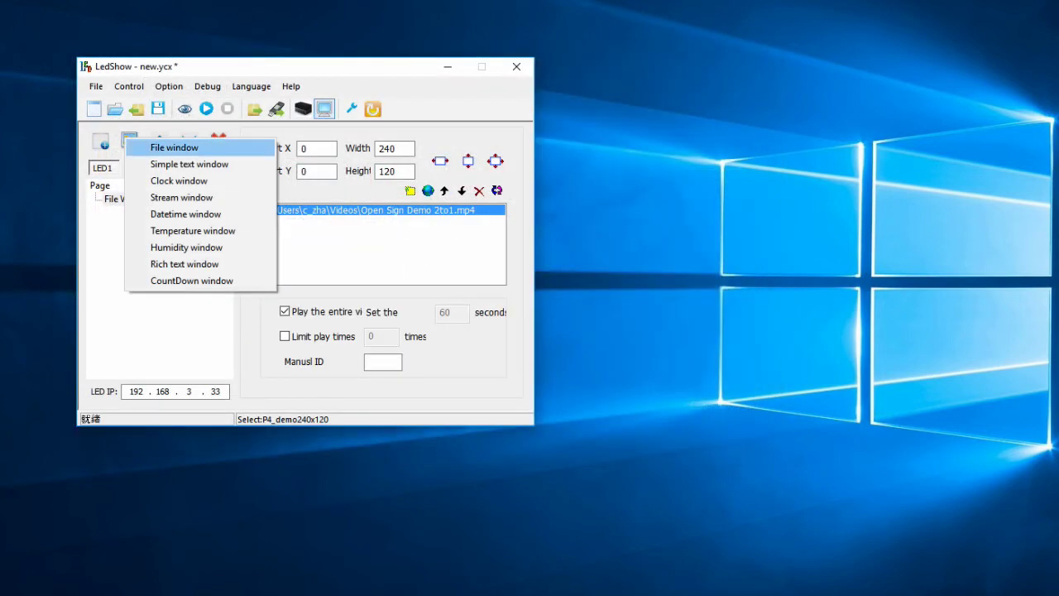
left_click(100, 141)
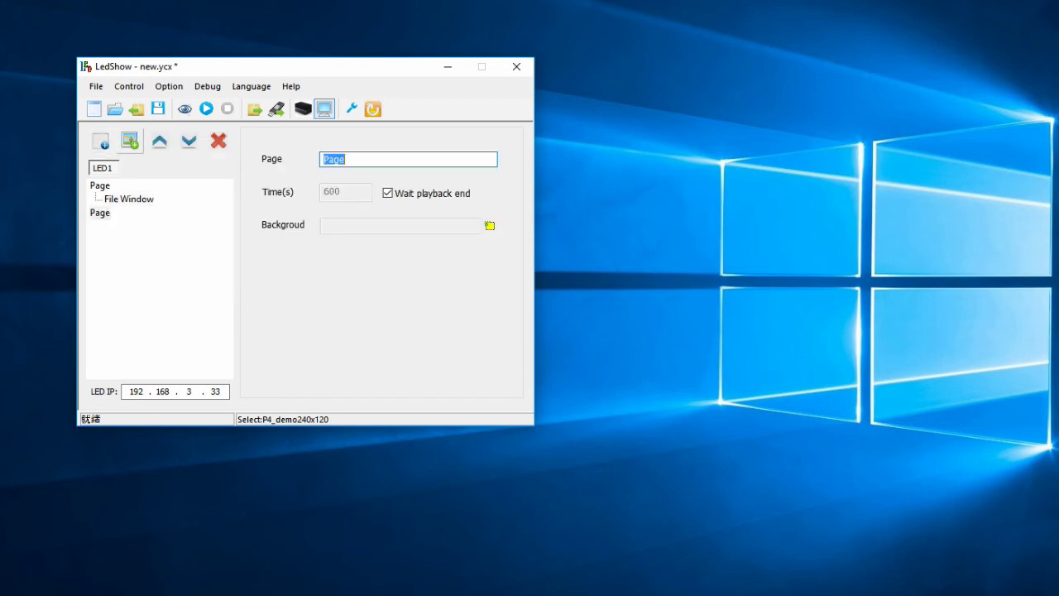
left_click(130, 141)
left_click(174, 157)
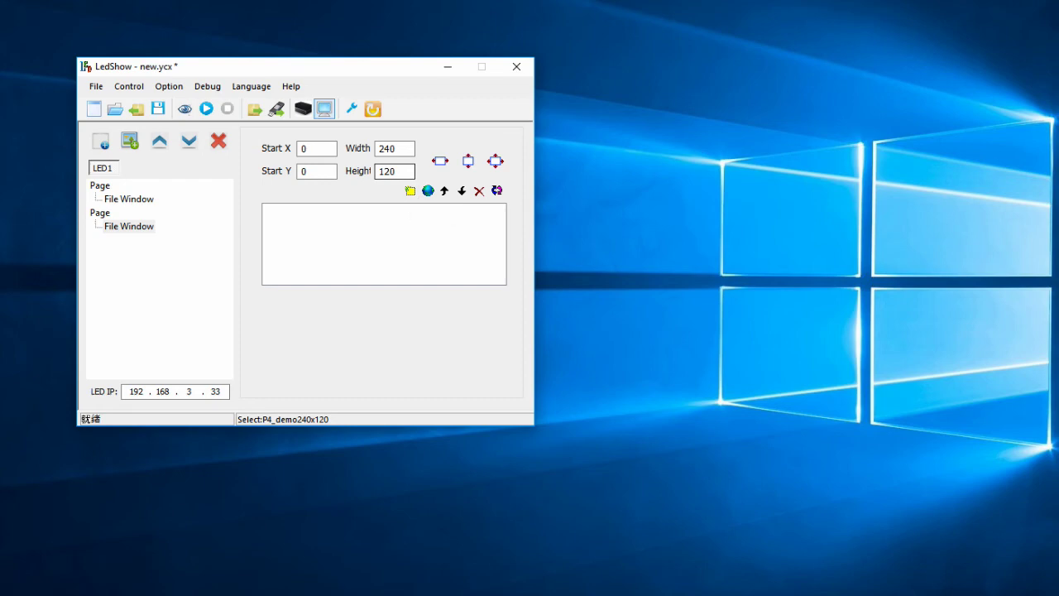
- Add the PC video file Leader LED Web Site Video.mp4 from the Videos folder to the second page's file window
left_click(409, 190)
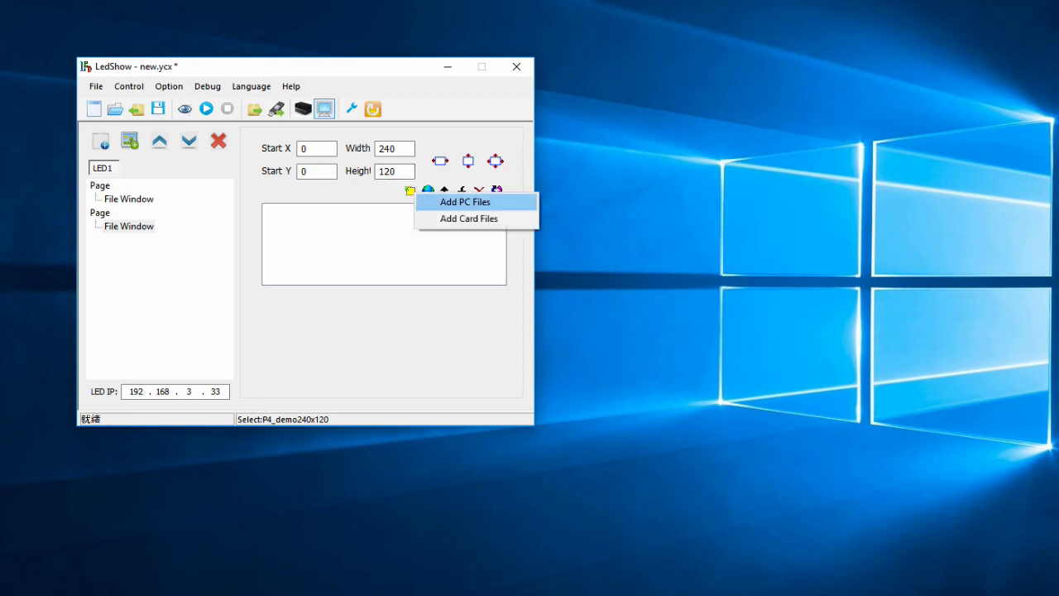
left_click(451, 201)
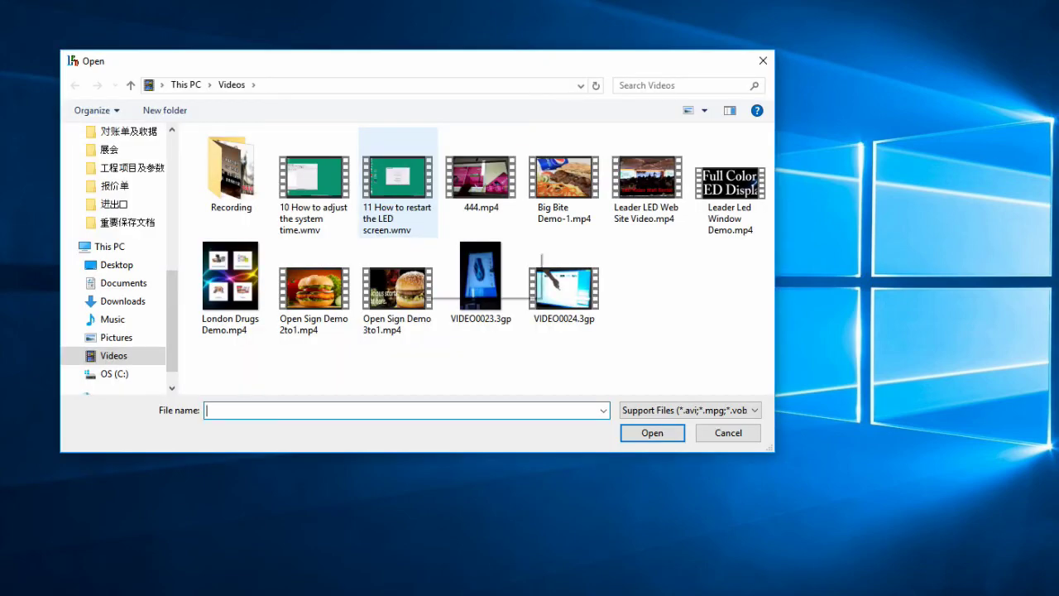
left_click(648, 186)
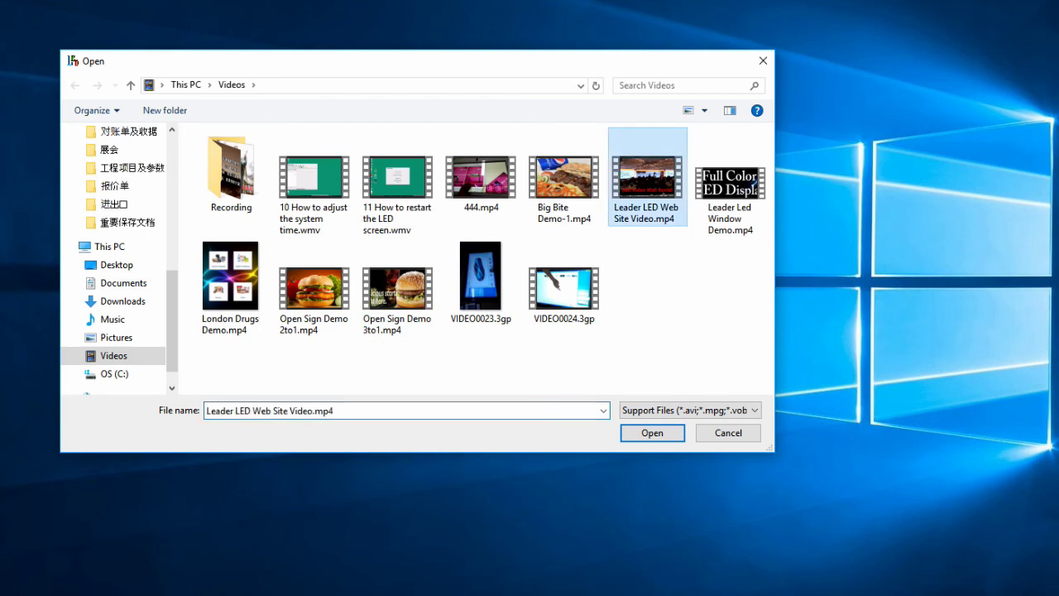
left_click(653, 433)
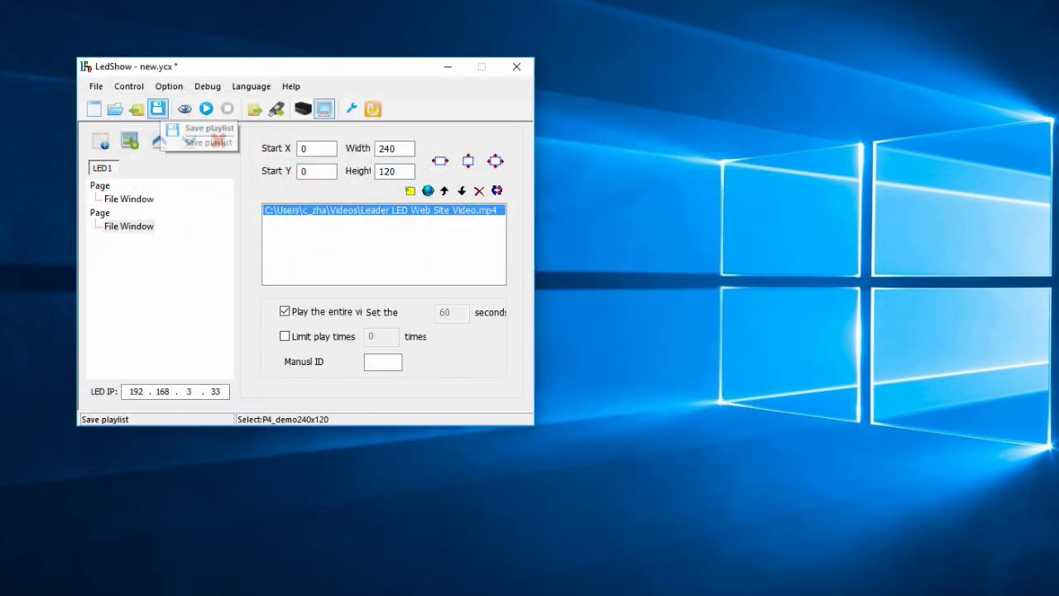
- Save the playlist in the Videos folder under the name NewDemo
left_click(158, 108)
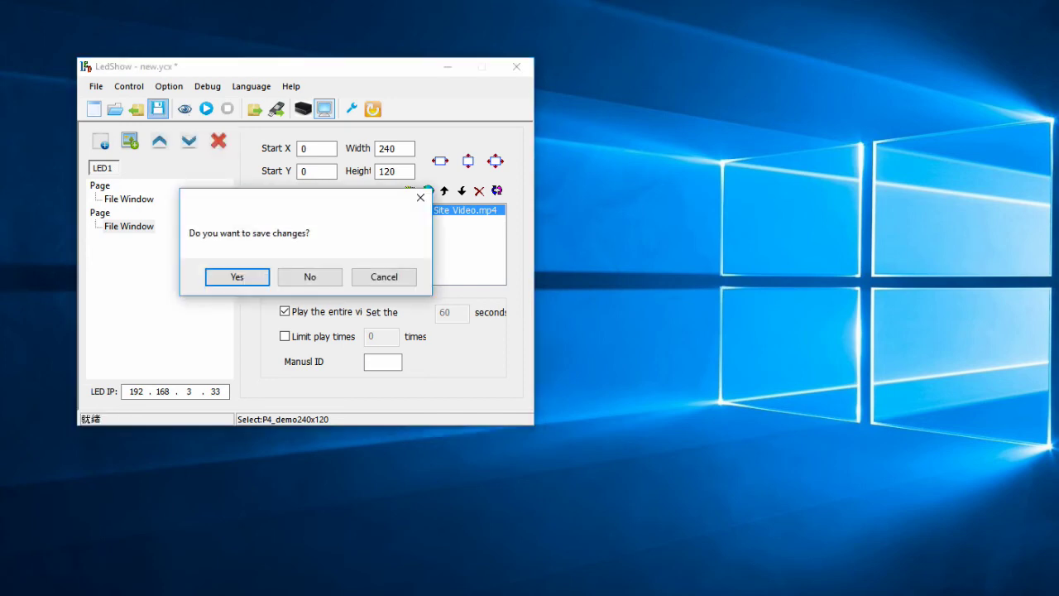
key("Return")
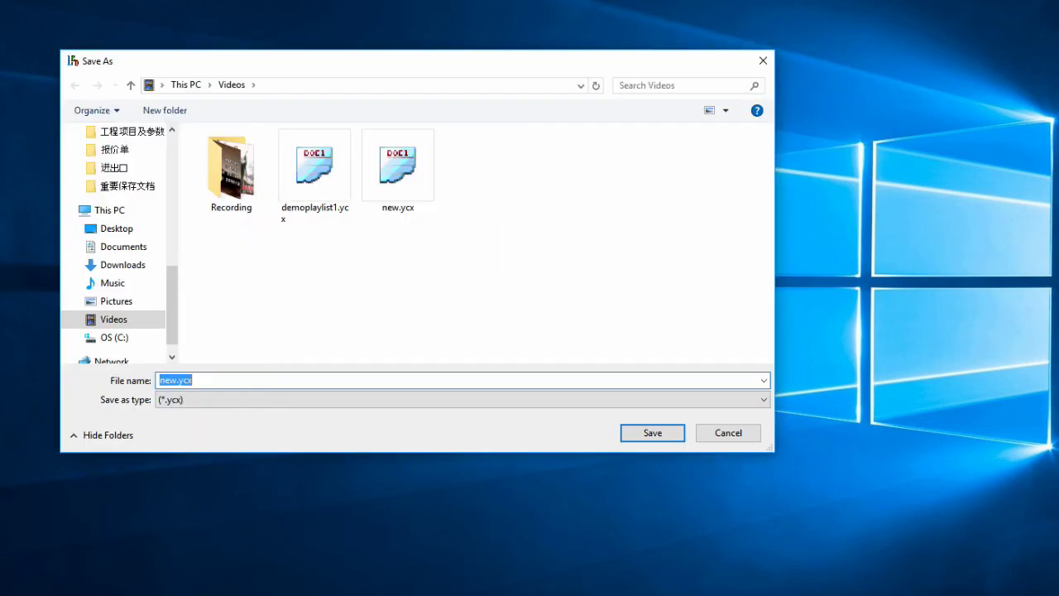
left_click(175, 379)
key("BackSpace")
key("BackSpace")
key("BackSpace")
type("NewDemo")
left_click(652, 433)
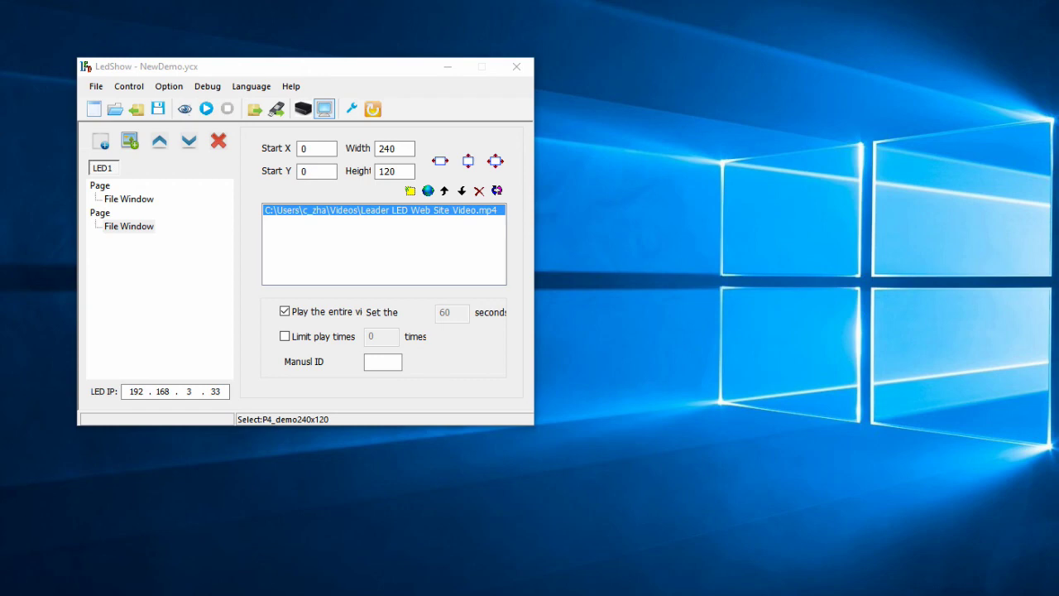
- Delete the existing daily Load playlist entry from the schedule table
left_click(133, 87)
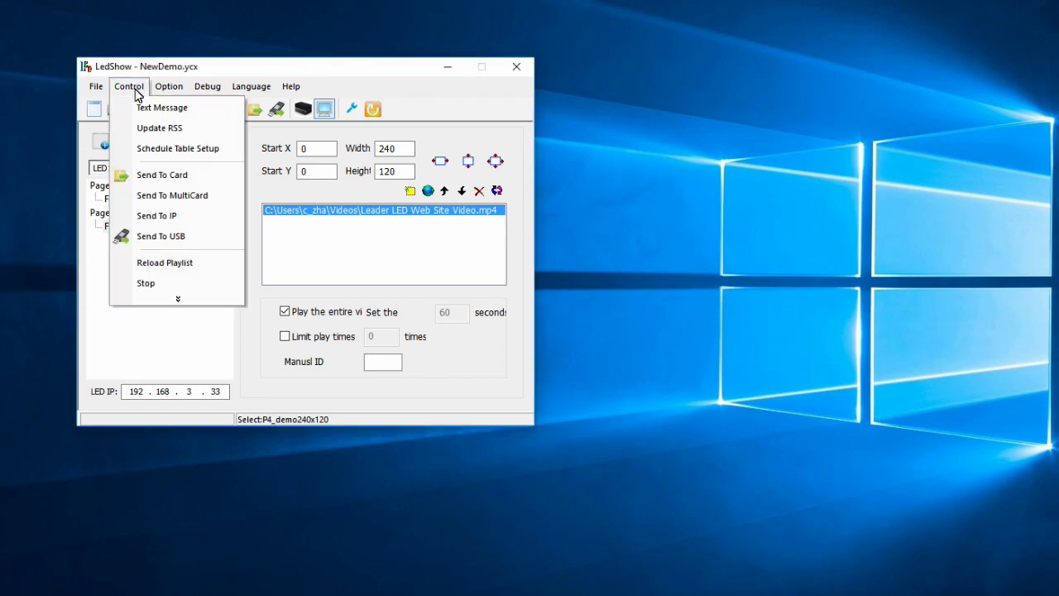
key("Down")
key("Down")
key("Down")
key("Return")
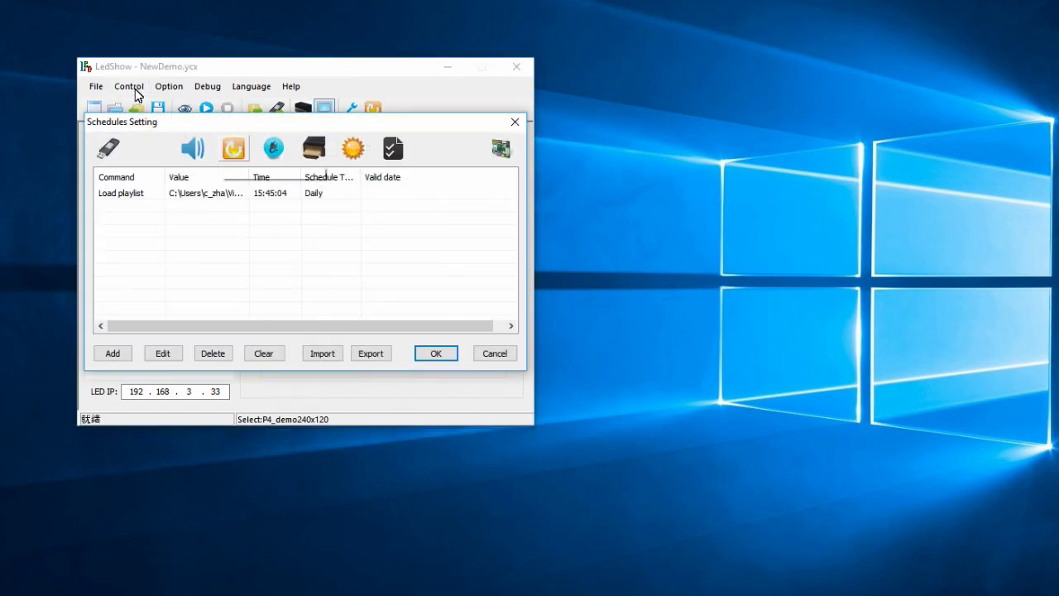
key("Tab")
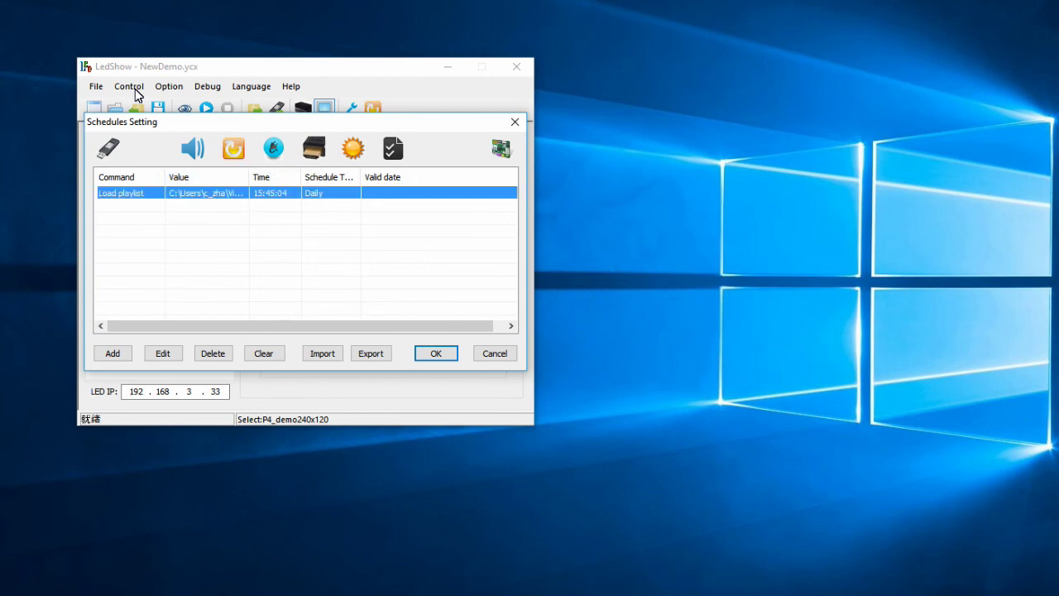
key("Tab")
key("space")
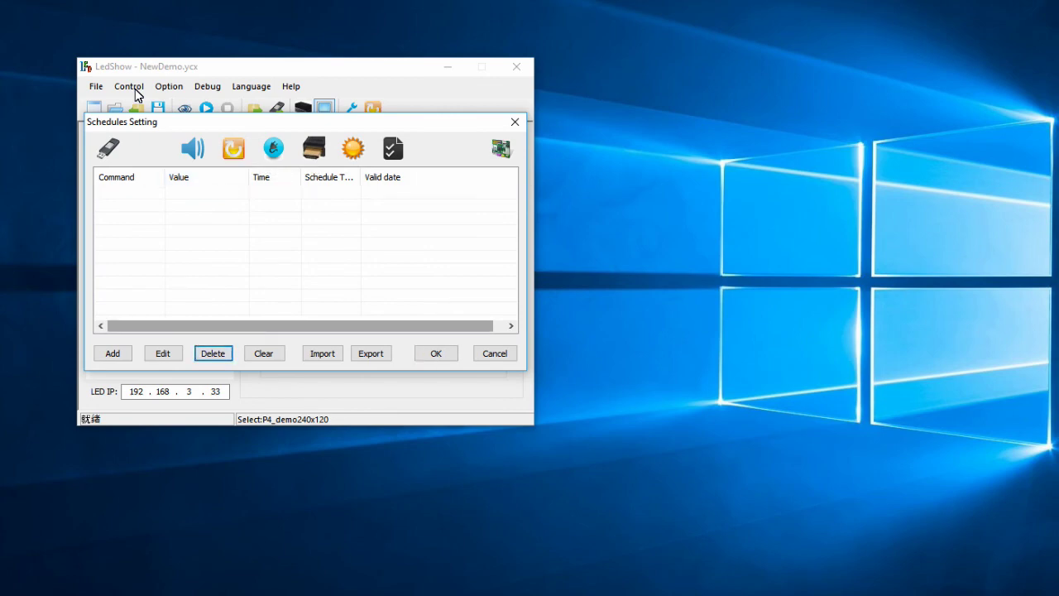
- Add a daily schedule that plays a selected playlist, with its time set to 4:00:00 PM
key("shift+Tab")
key("shift+Tab")
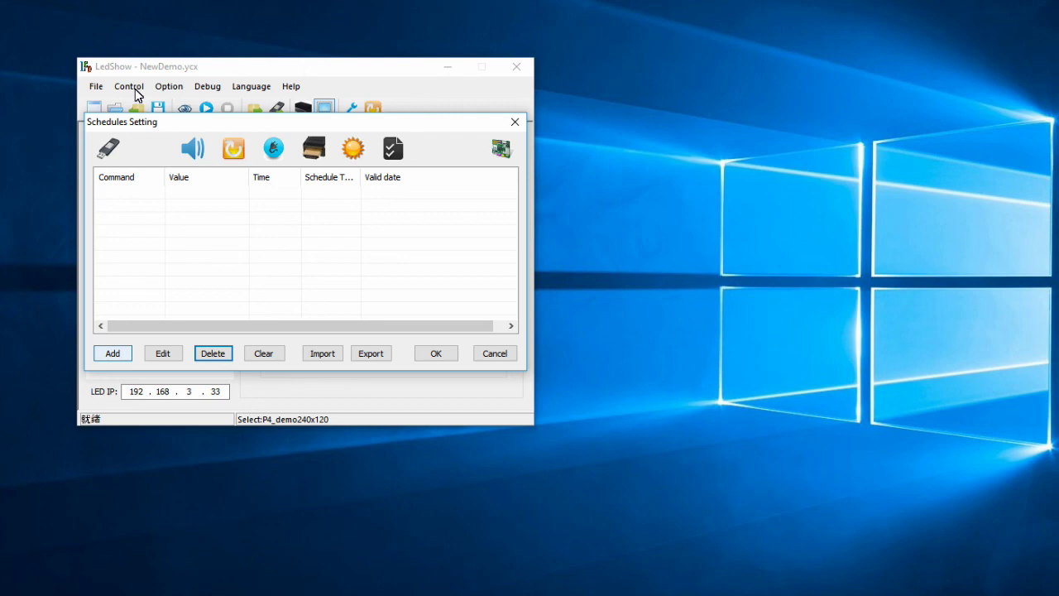
key("alt+a")
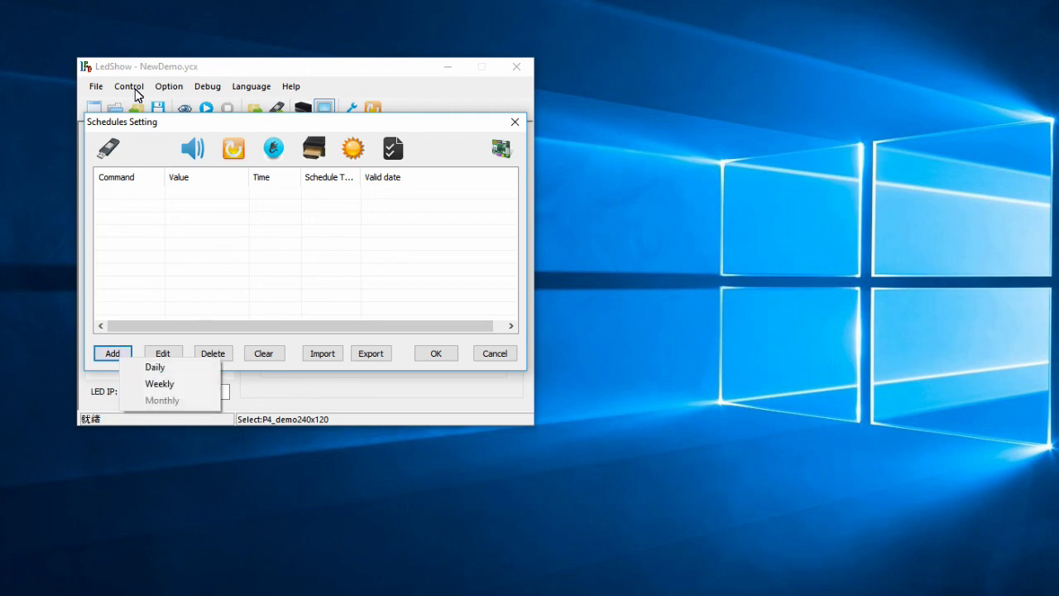
key("Down")
key("Down")
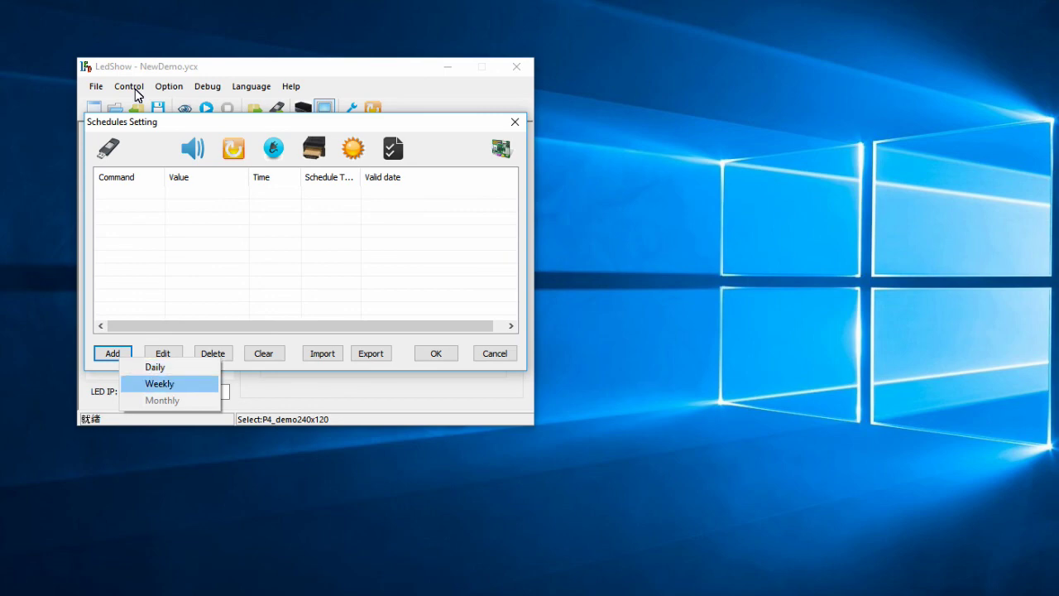
key("Up")
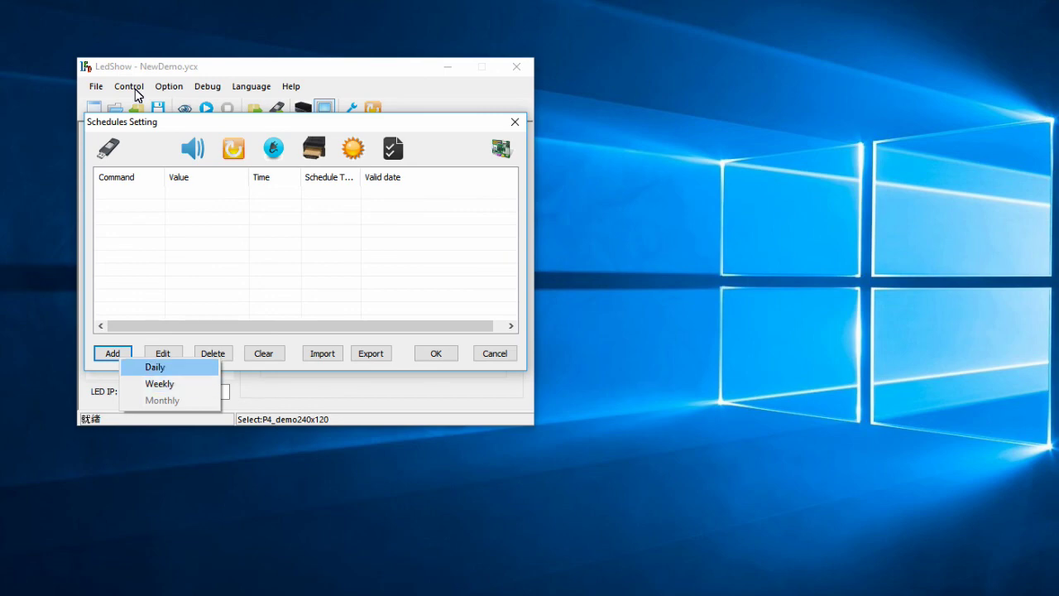
key("Return")
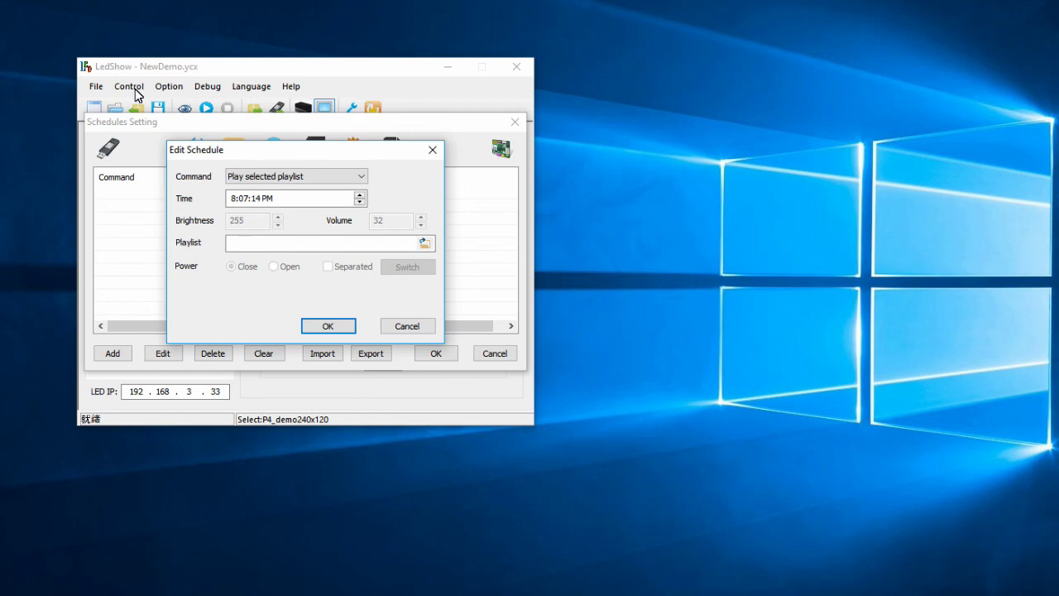
key("Tab")
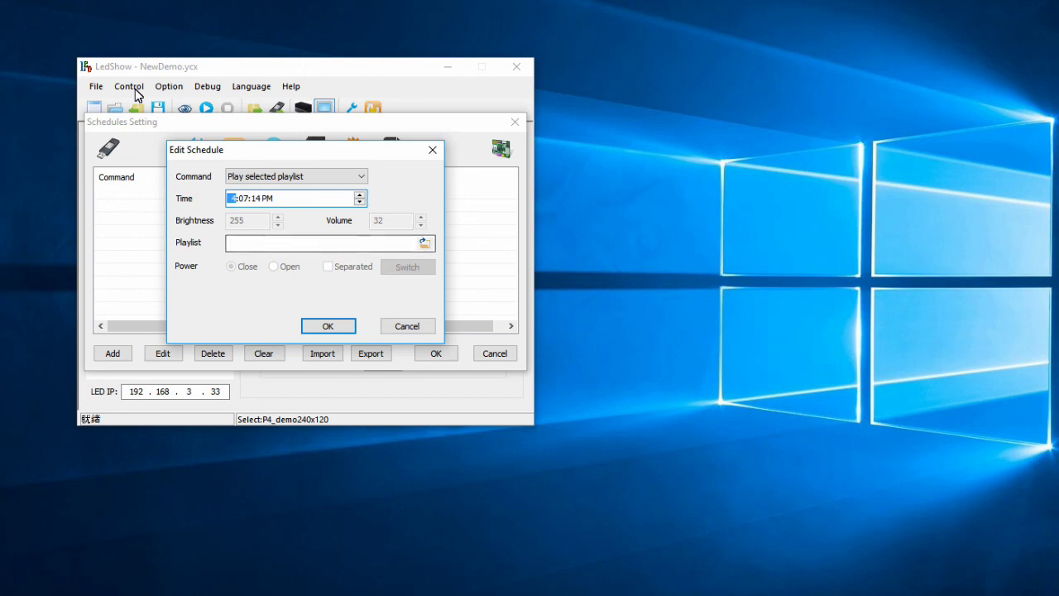
type("4:0")
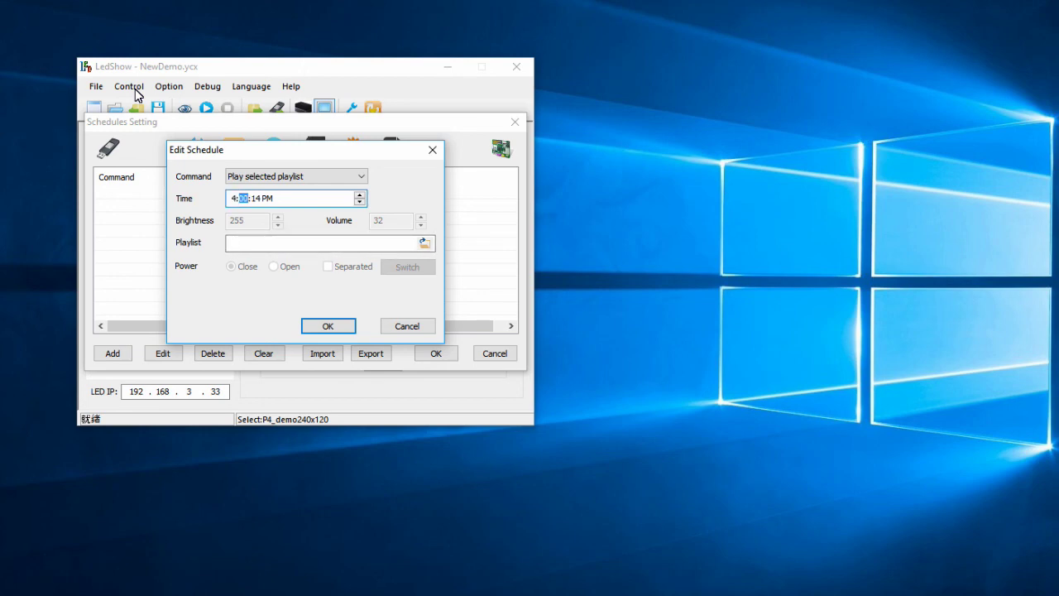
type("0:00")
- Assign NewDemo.ycx from the Videos folder as the schedule's playlist and accept the schedule entry
key("Tab")
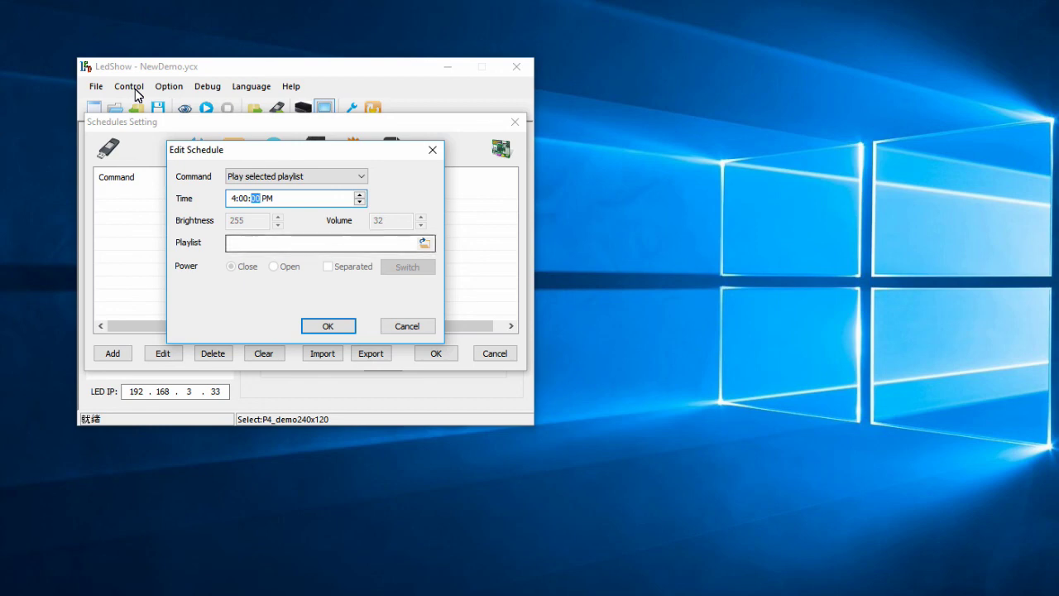
key("Tab")
key("space")
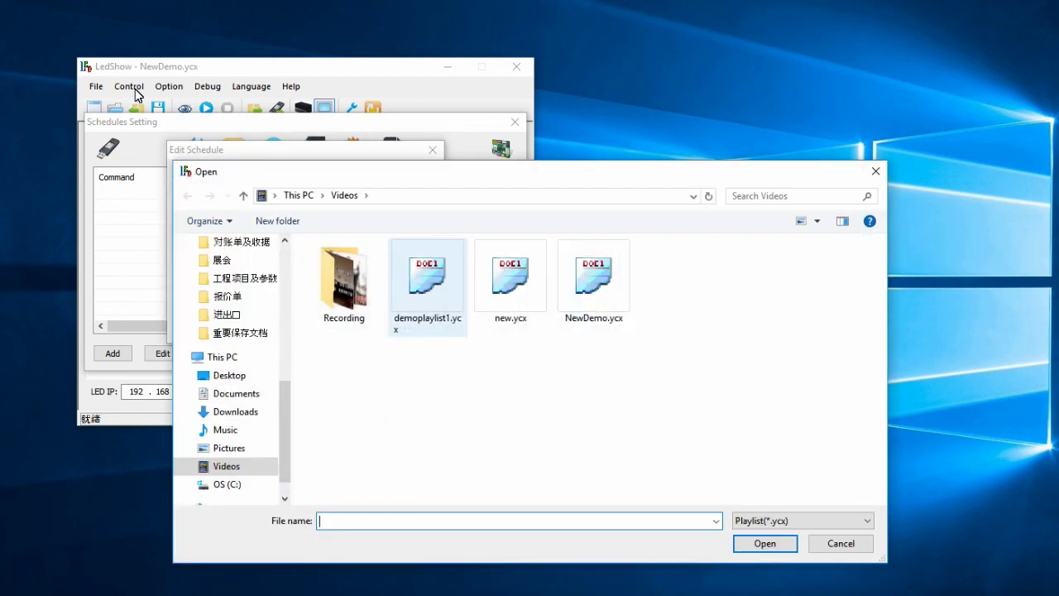
key("shift+Tab")
key("End")
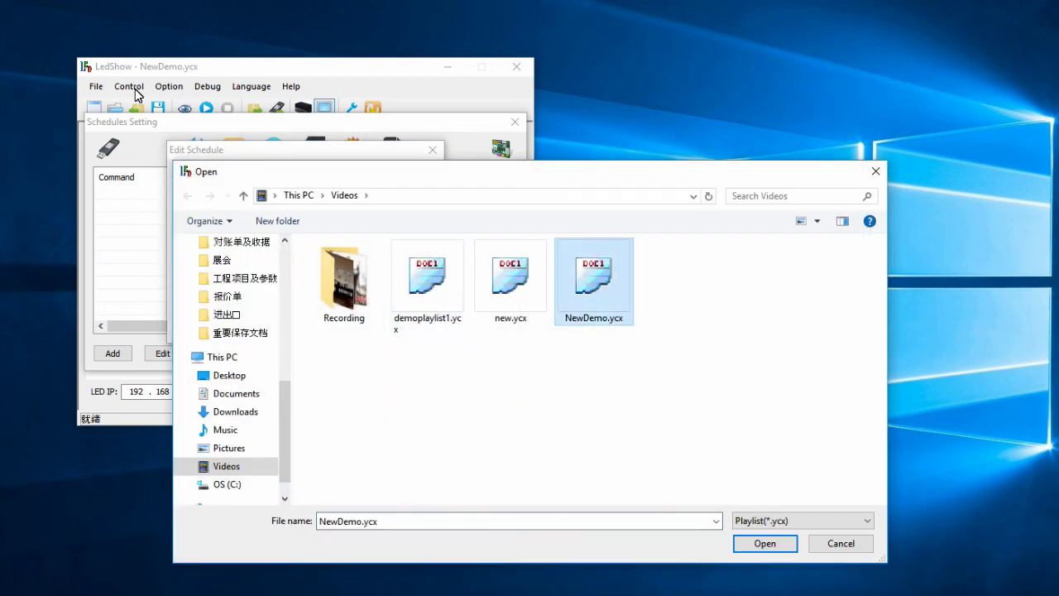
key("Tab")
key("Tab")
key("Tab")
key("space")
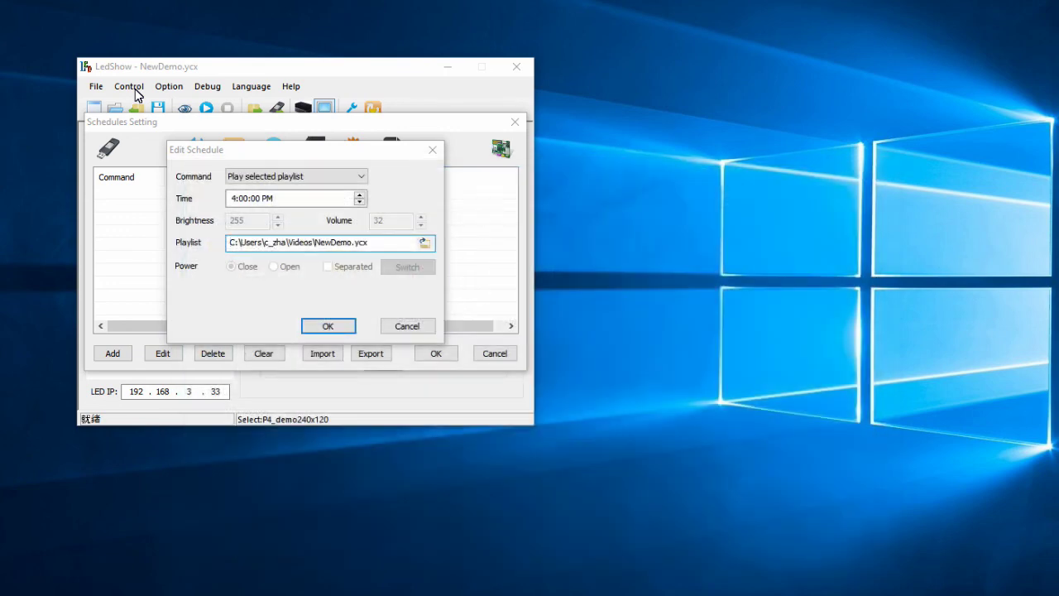
key("Return")
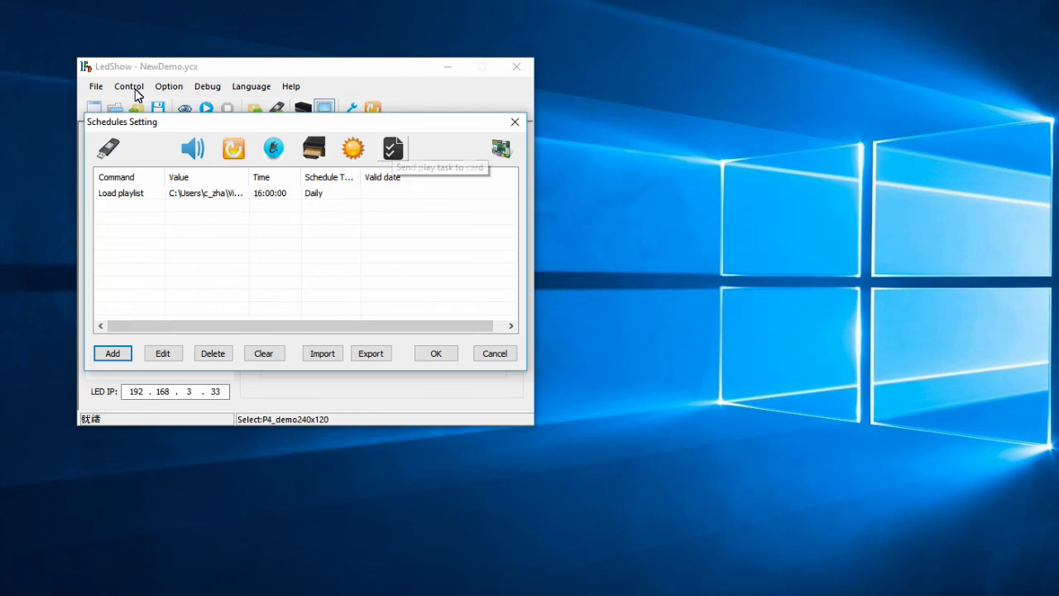
- Send the scheduled play task to the LED card and close the schedule settings
left_click(392, 149)
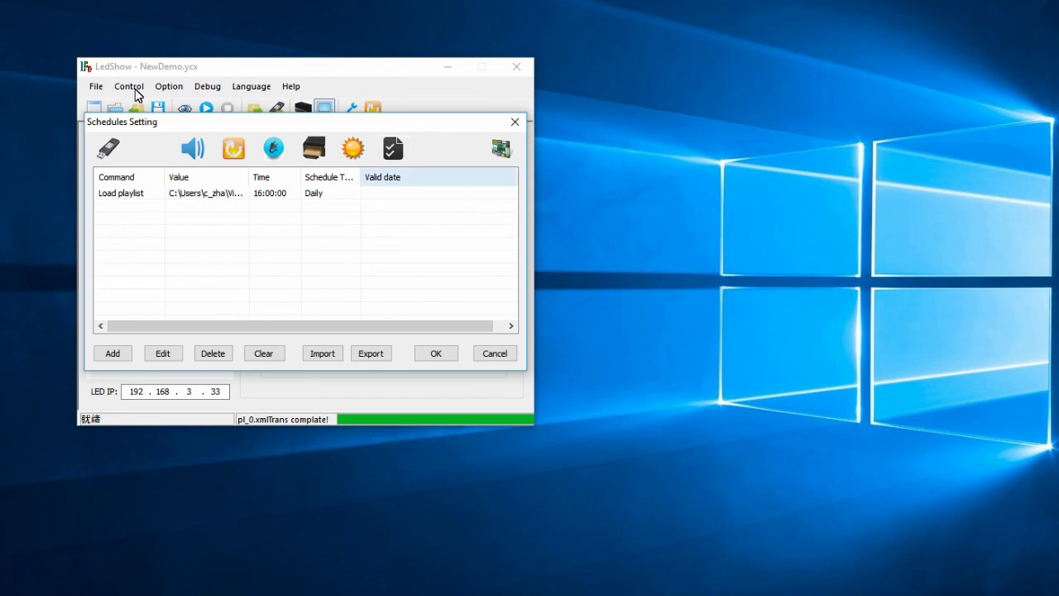
key("Return")
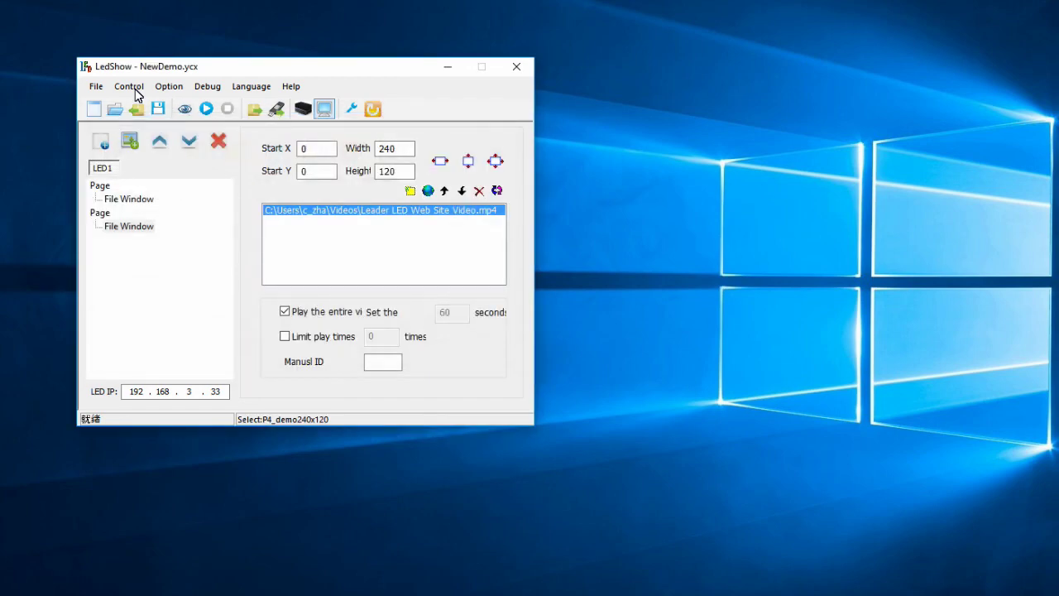